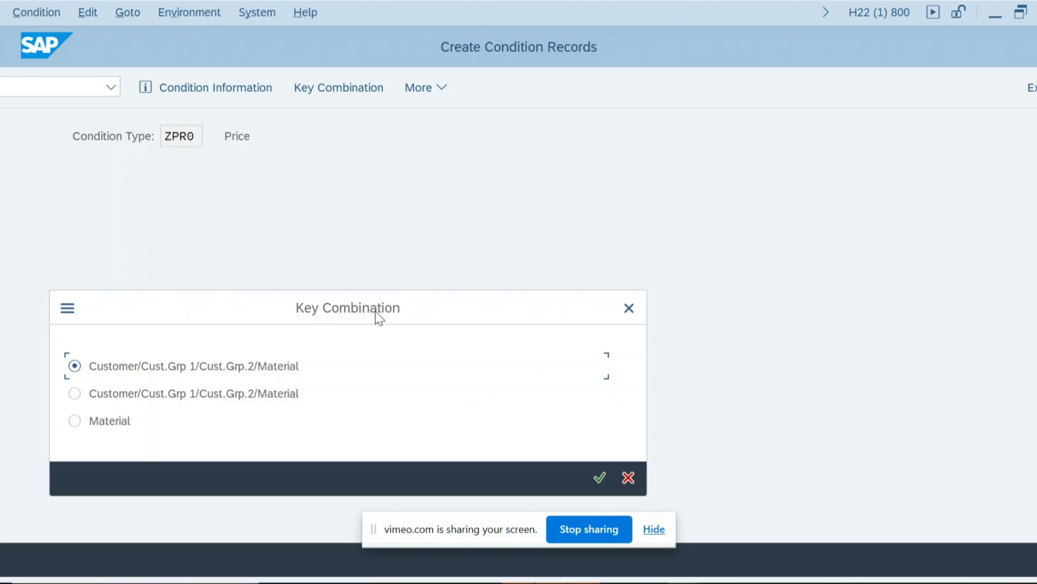
Step: Move the Key Combination window aside on the ZPR0 condition records screen
mouse_move(381, 308)
left_mouse_down()
mouse_move(573, 215)
mouse_move(464, 231)
left_mouse_up()
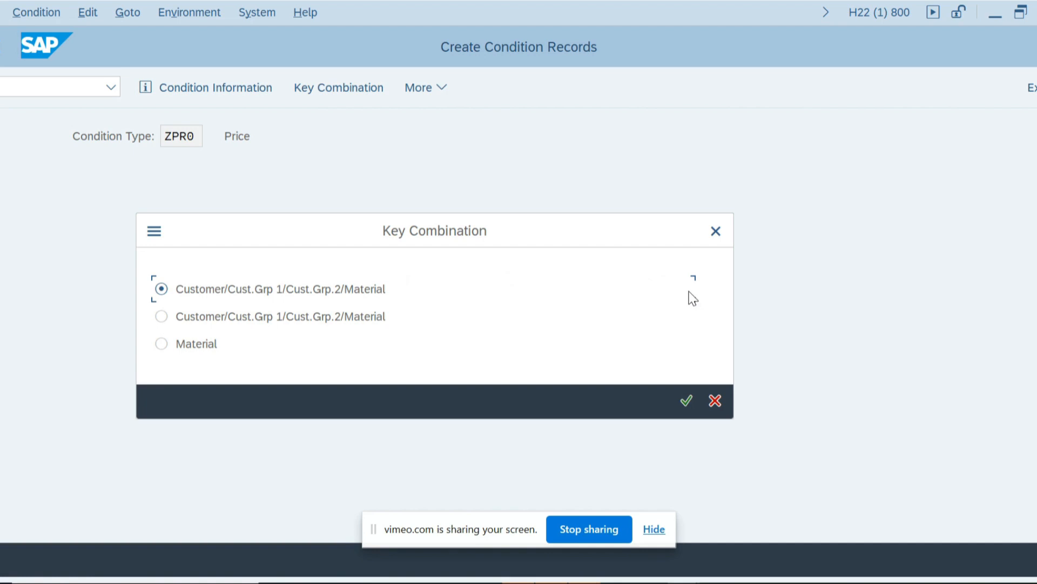
Step: Dismiss the key combination choice and run the condition table transaction
left_click(716, 232)
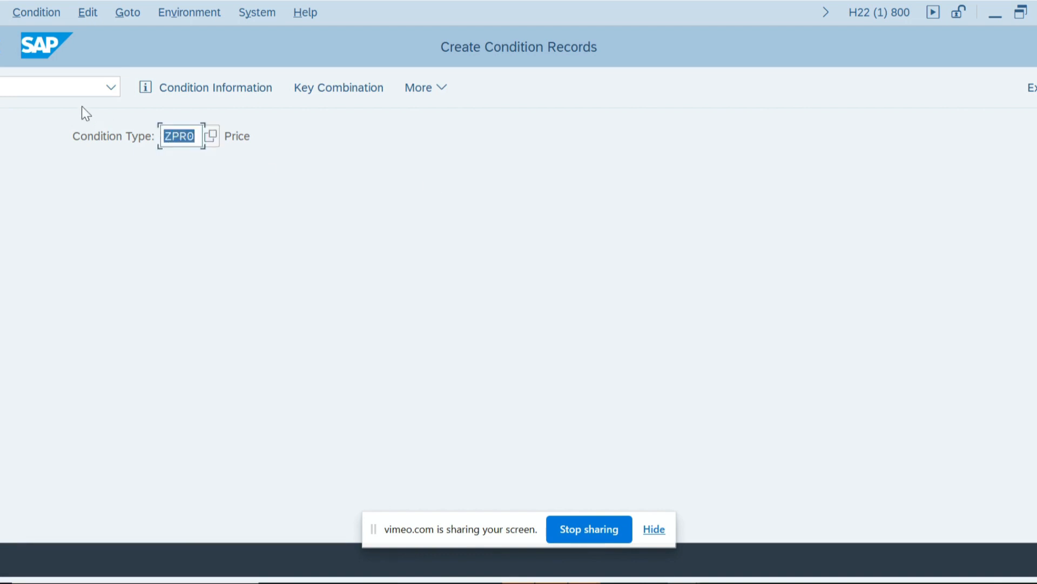
left_click(82, 85)
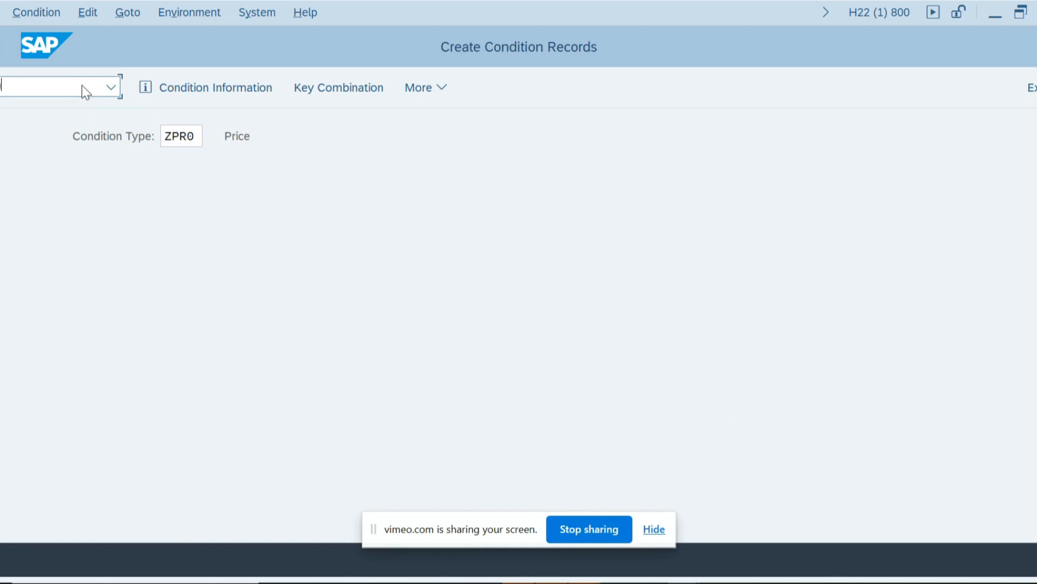
type("M/nv/03")
key("Return")
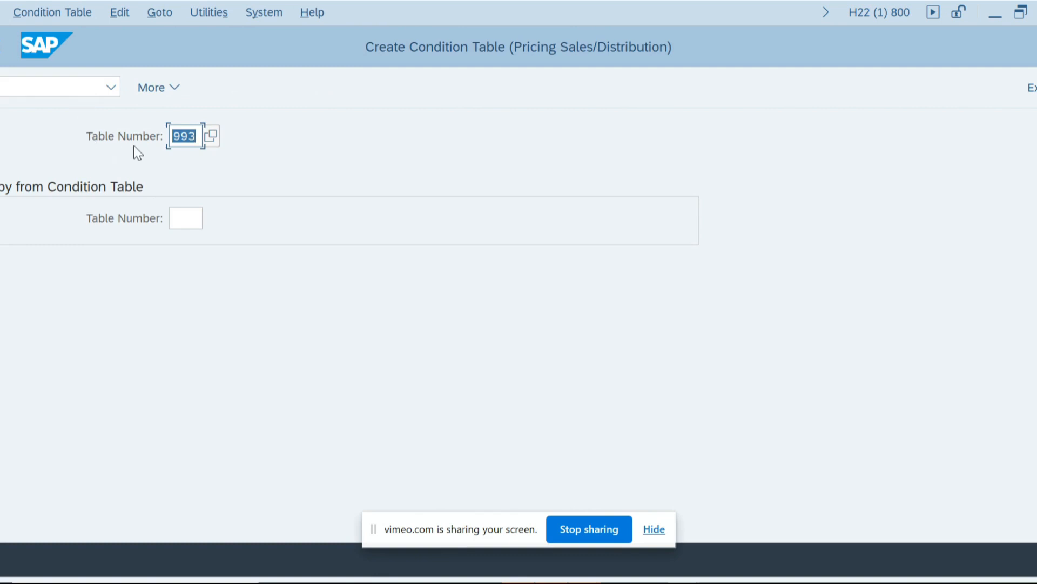
Step: Enter condition table number 990 and switch to displaying it via Condition Table > Display
key("Tab")
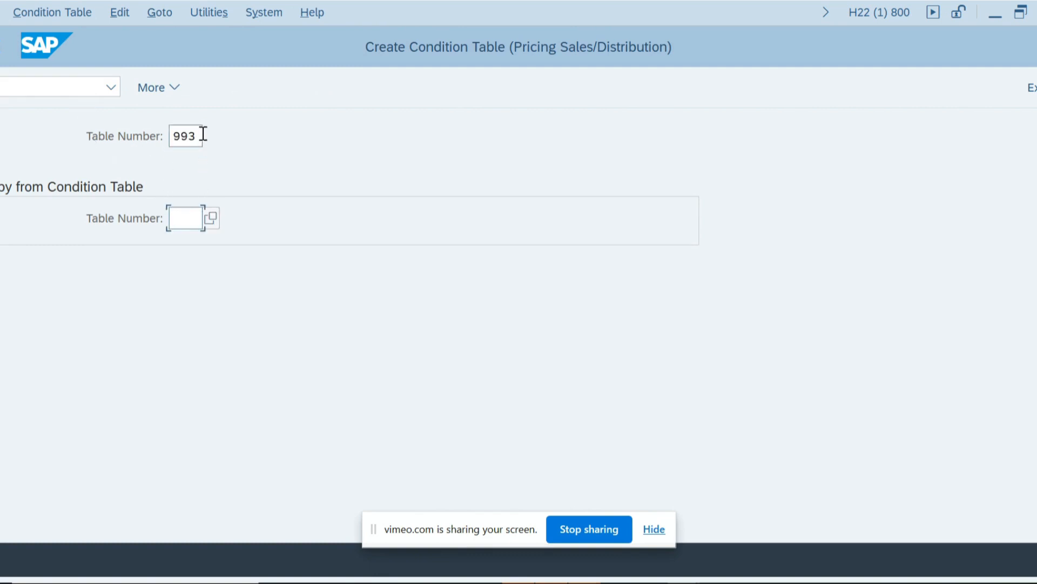
left_click(198, 137)
type("4")
key("Return")
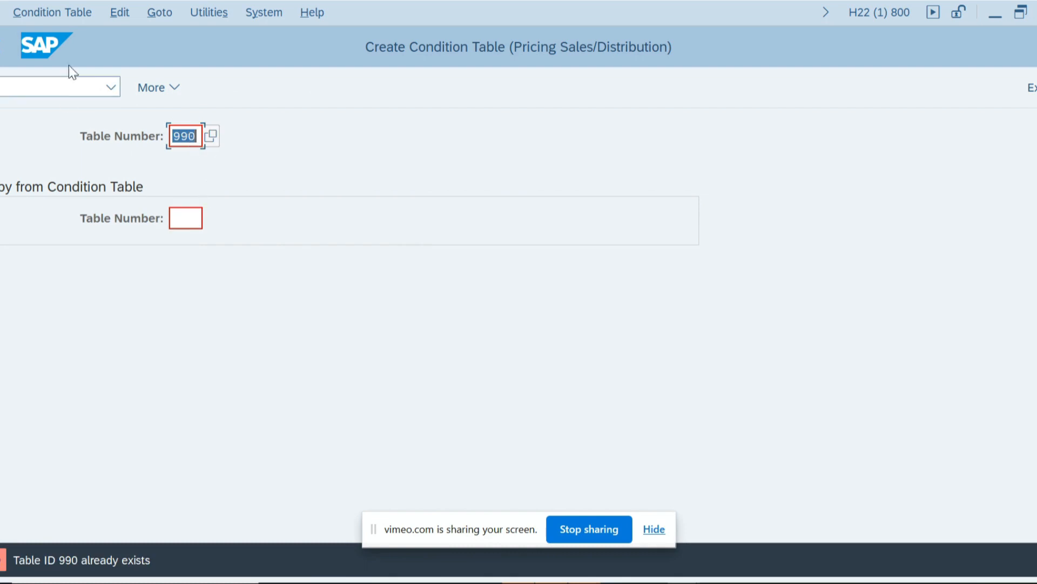
left_click(52, 12)
left_click(49, 116)
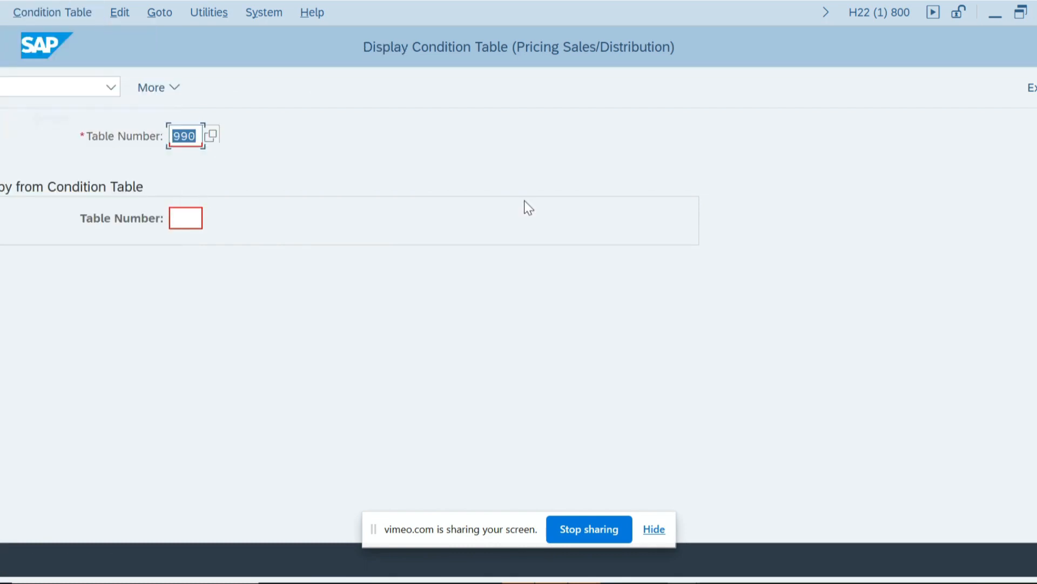
Step: Show table 990's field overview, field attributes and technical view (KUNNR, KVGR1, KVGR2, MATNR)
key("Return")
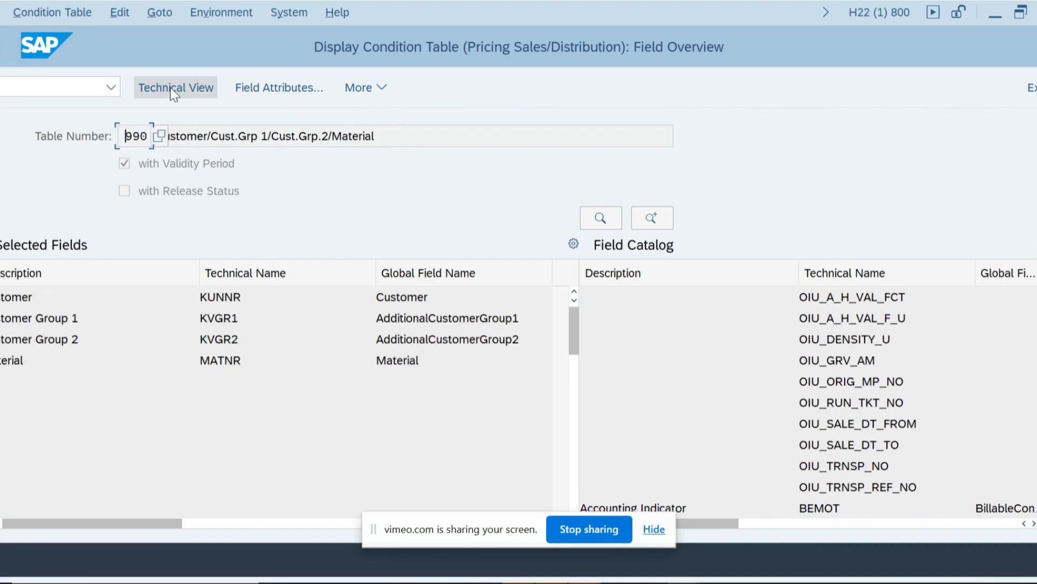
left_click(254, 88)
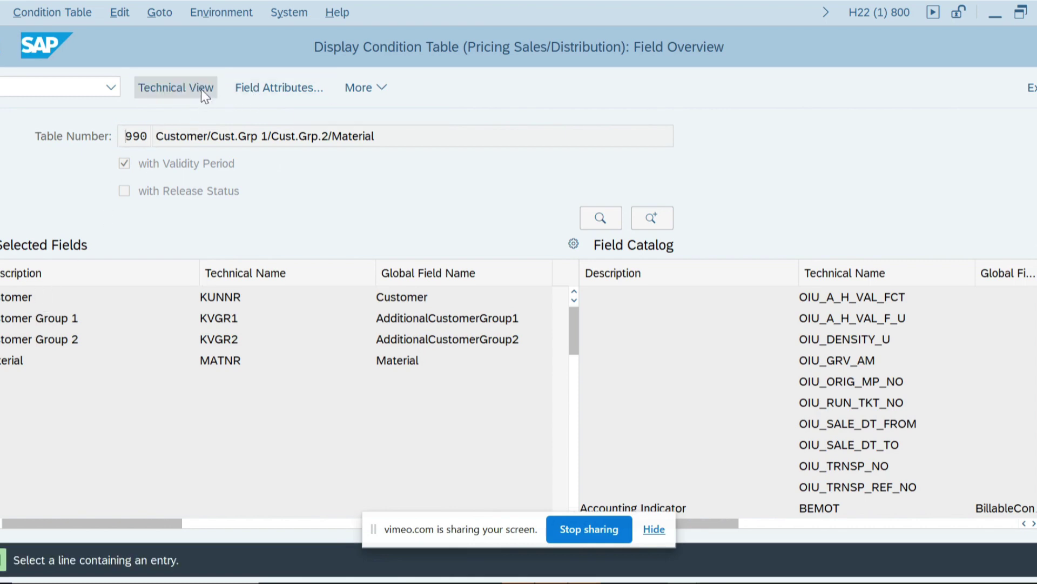
left_click(175, 87)
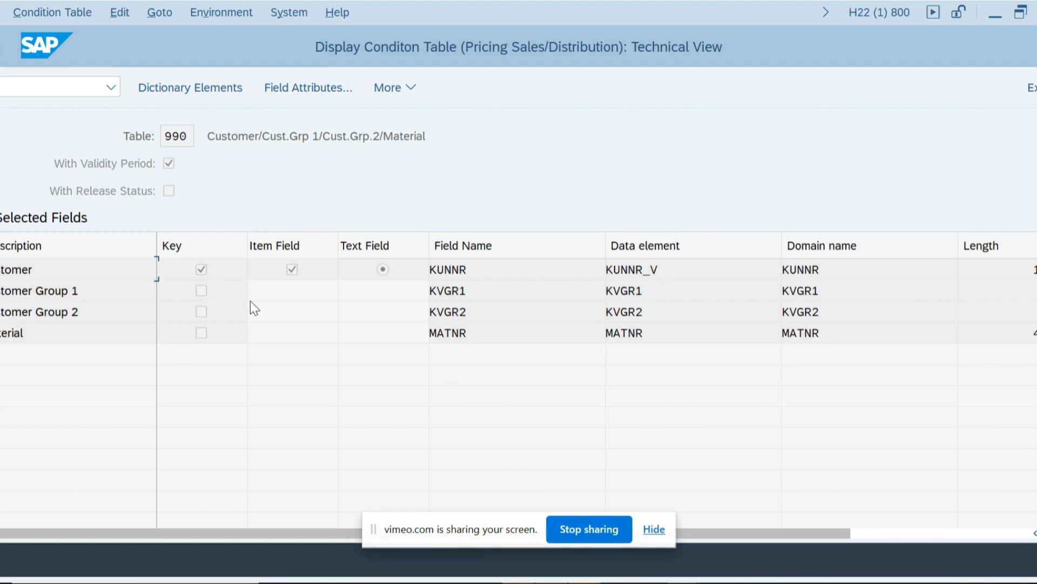
Step: Start creating ZPR0 condition records with the second customer/group/material key combination
left_click(11, 87)
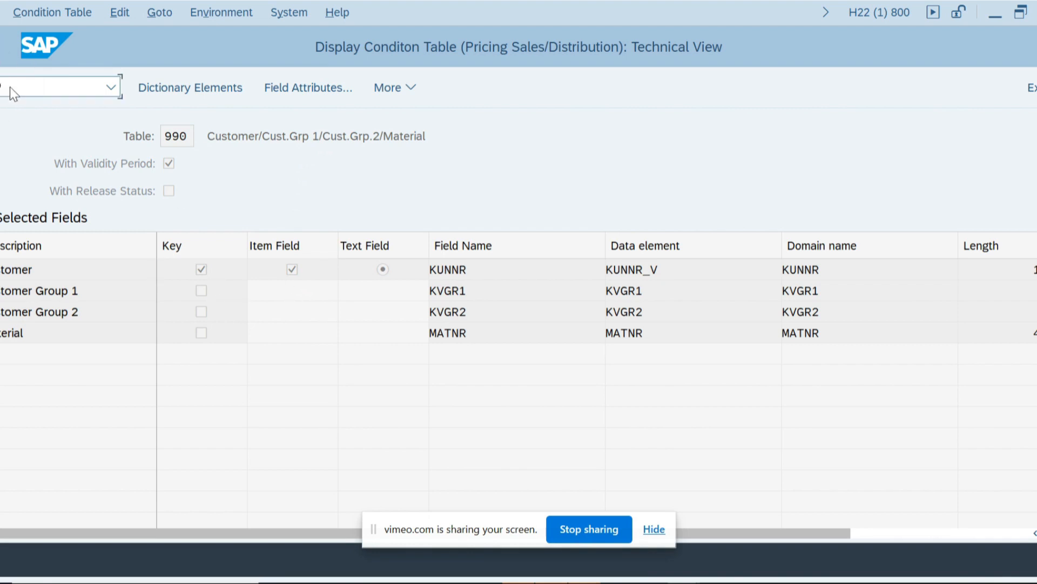
type("vkn")
key("Return")
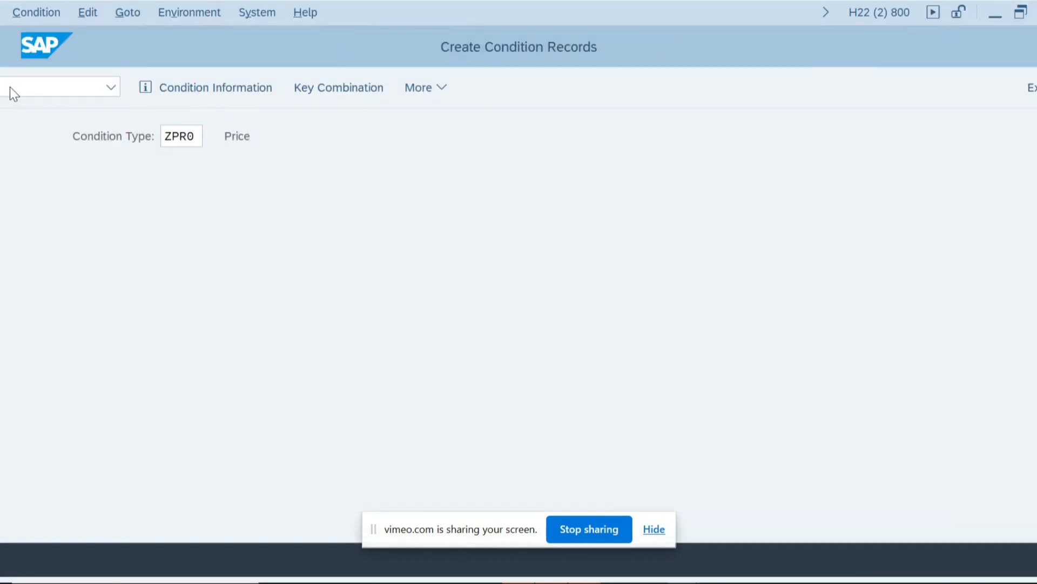
key("Return")
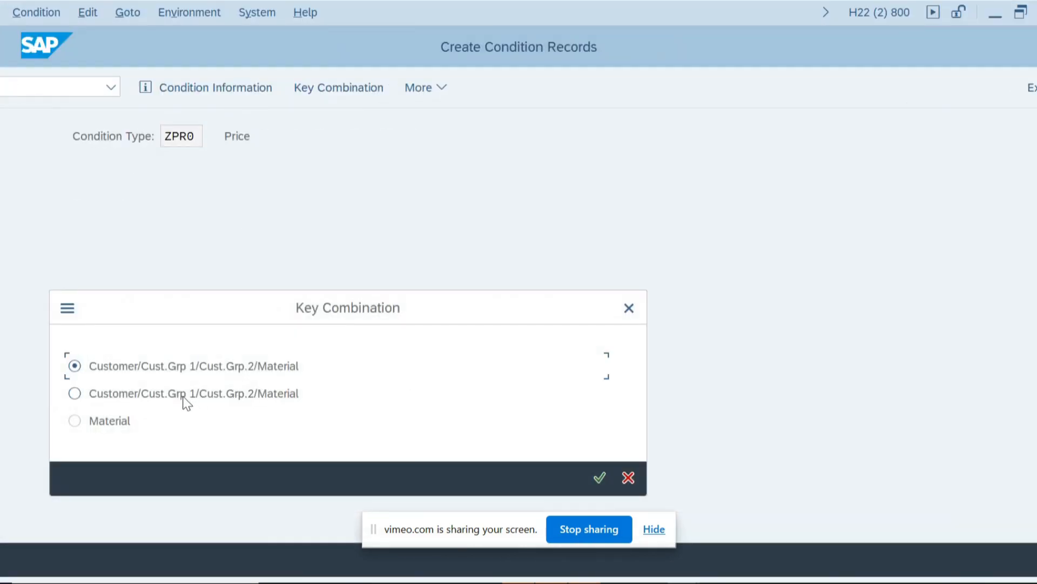
left_click(186, 393)
left_click(601, 475)
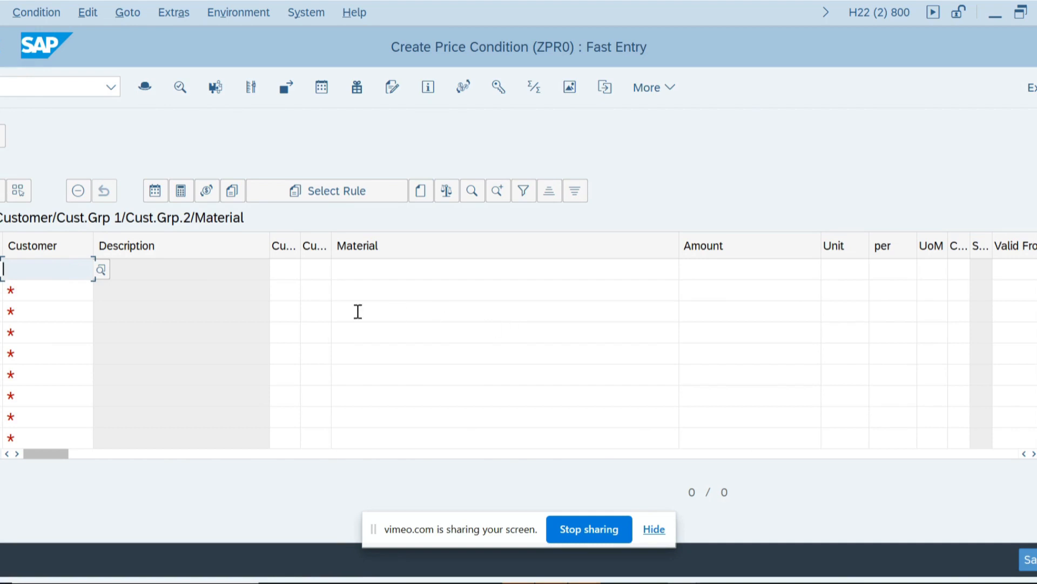
Step: Enter customer 1000031 and price amount 30 in the fast-entry row
left_click(47, 270)
left_click(49, 293)
left_click(756, 274)
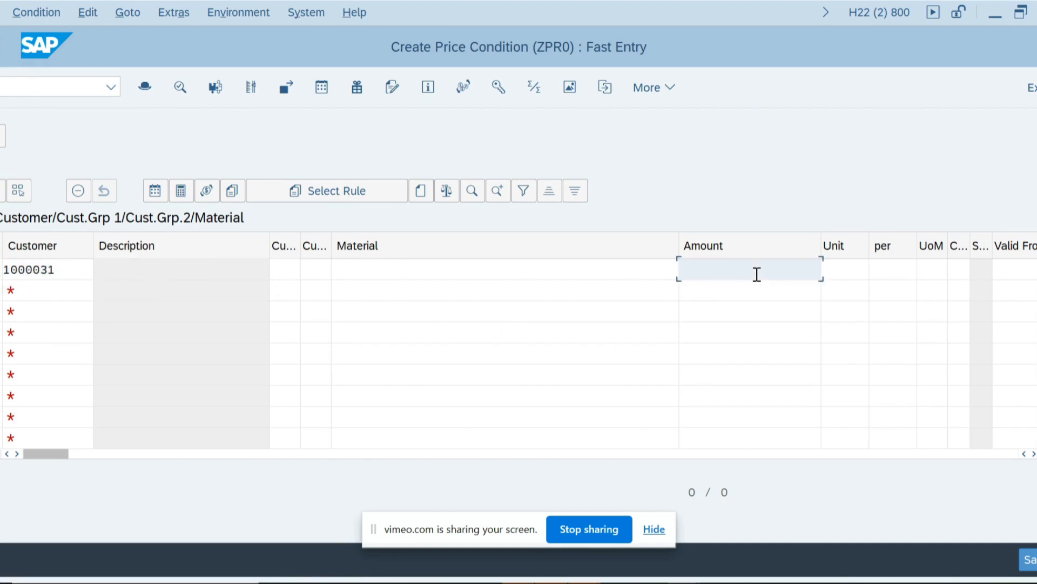
type("30")
key("Tab")
type("KG")
key("Tab")
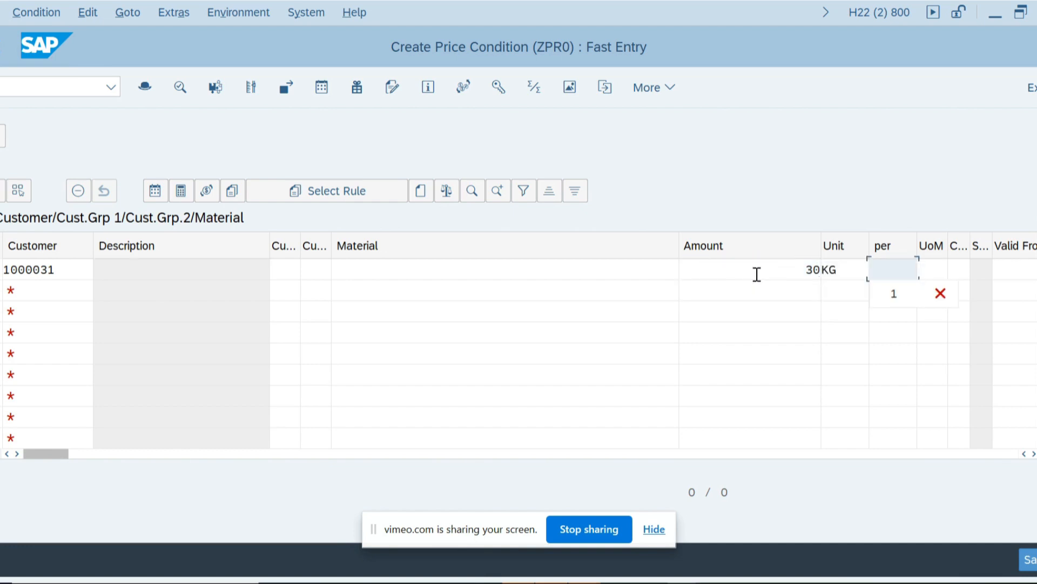
Step: Correct the unit to GBP per 1 KG and validate the price row
left_click(851, 269)
key("BackSpace")
key("BackSpace")
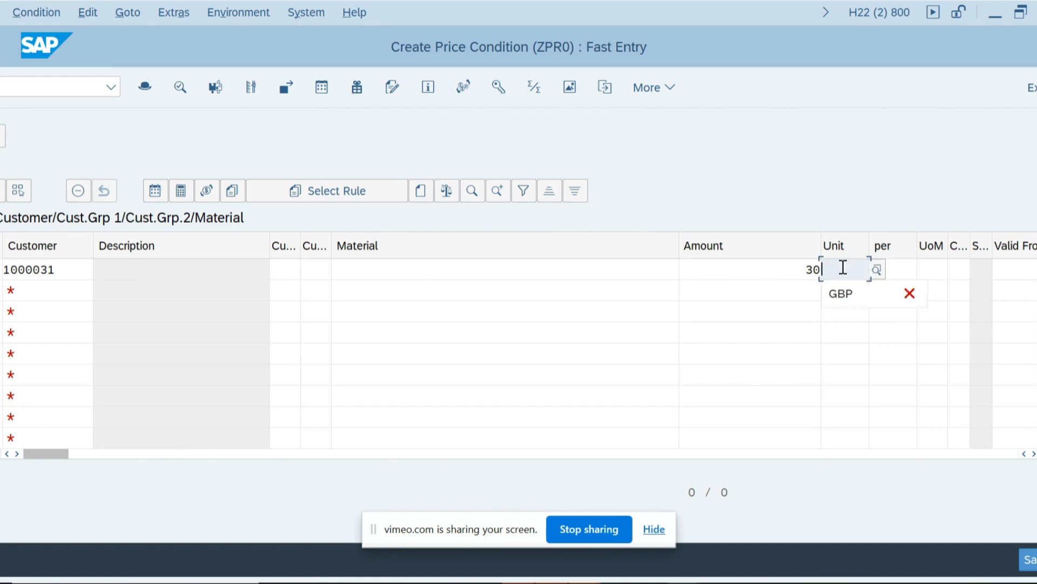
type("GN")
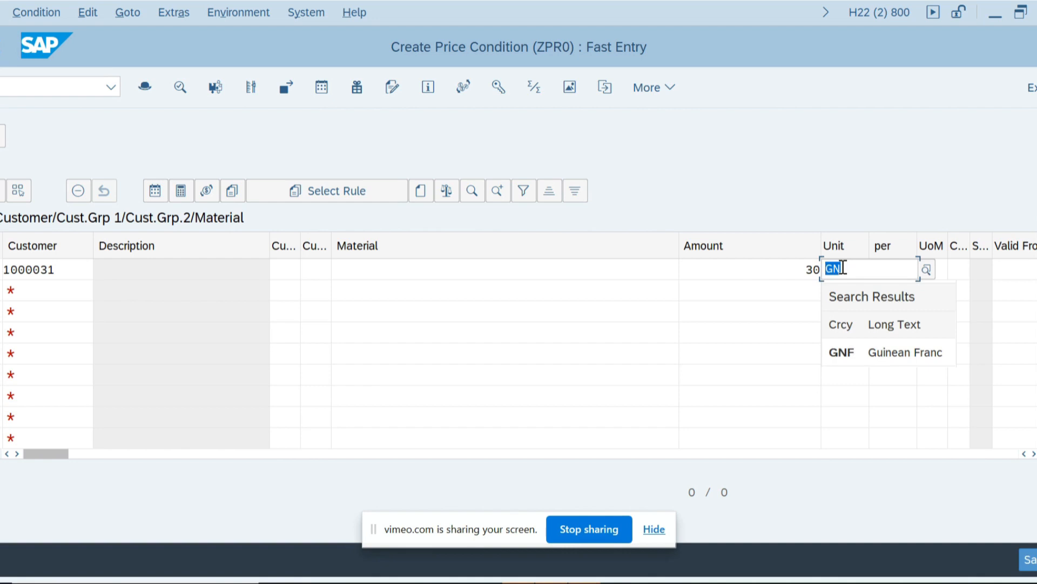
type("BP")
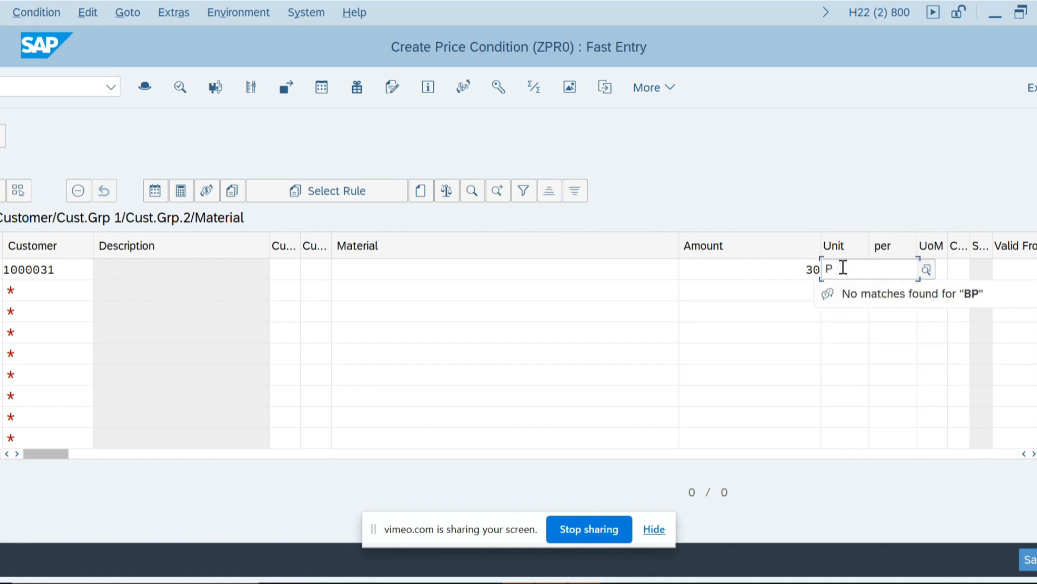
key("BackSpace")
type("GBP")
key("Tab")
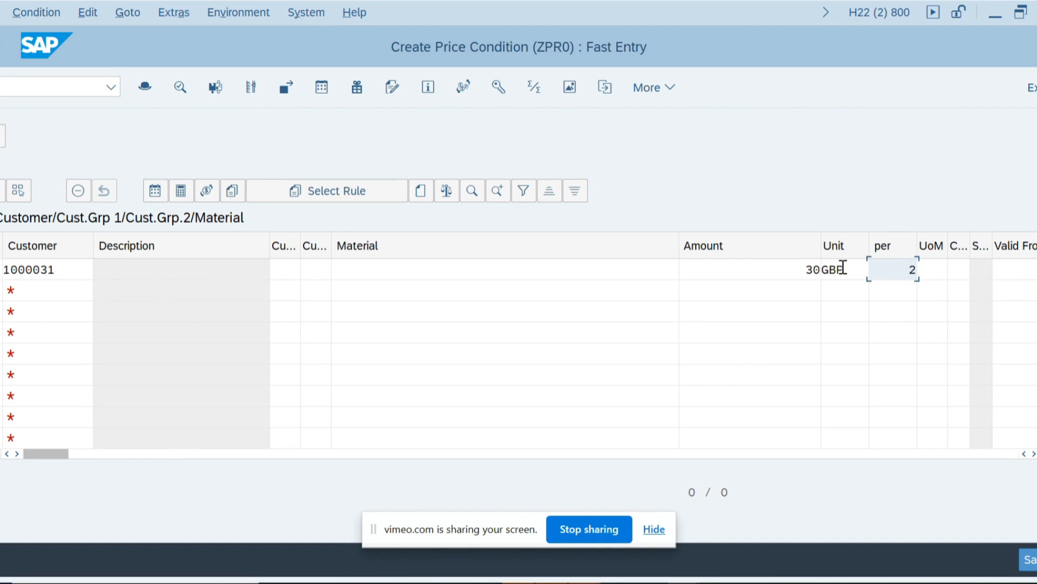
type("1")
key("Tab")
type("KG")
key("Tab")
key("Return")
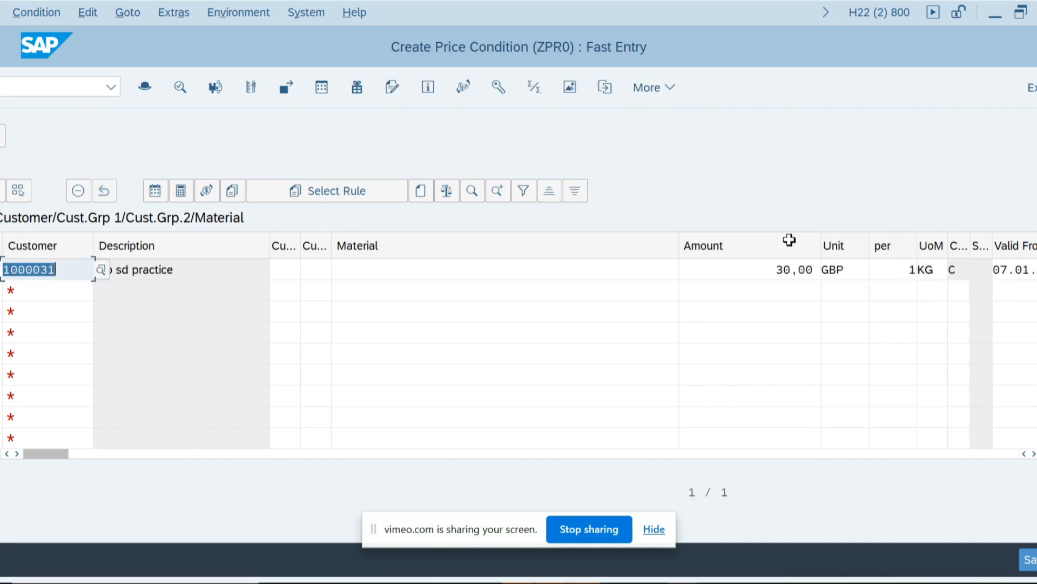
Step: Check the row description and resize the Description and Cust.Grp.2 columns
left_click(199, 273)
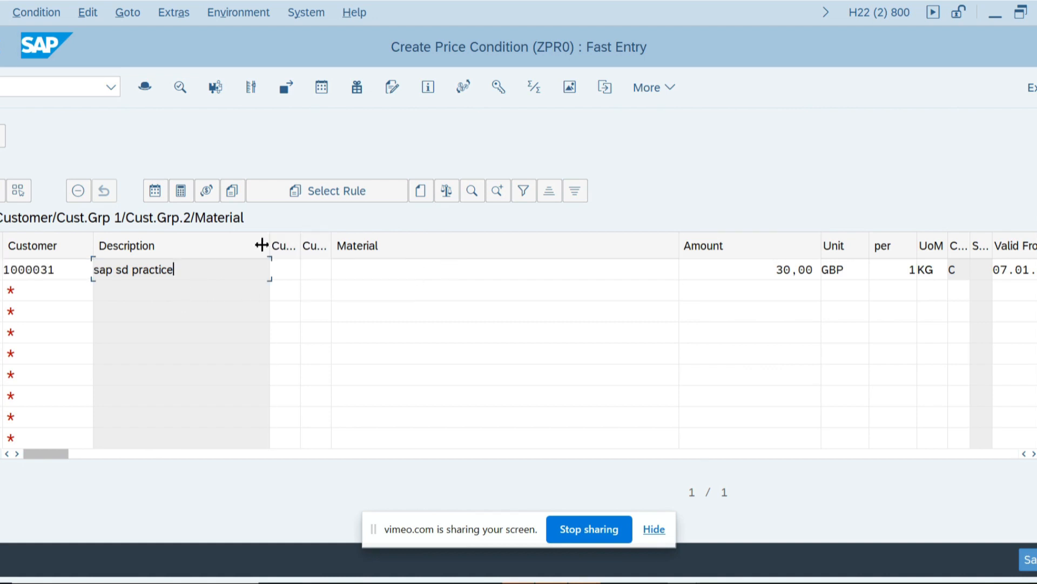
mouse_move(270, 245)
left_mouse_down()
mouse_move(210, 245)
mouse_move(292, 245)
left_mouse_up()
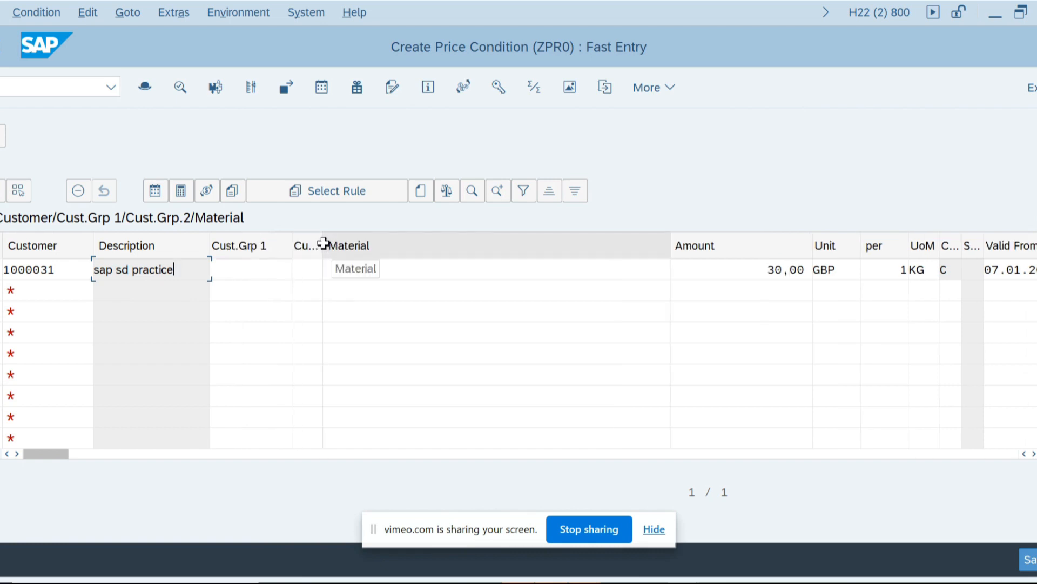
left_click_drag(402, 251, 409, 253)
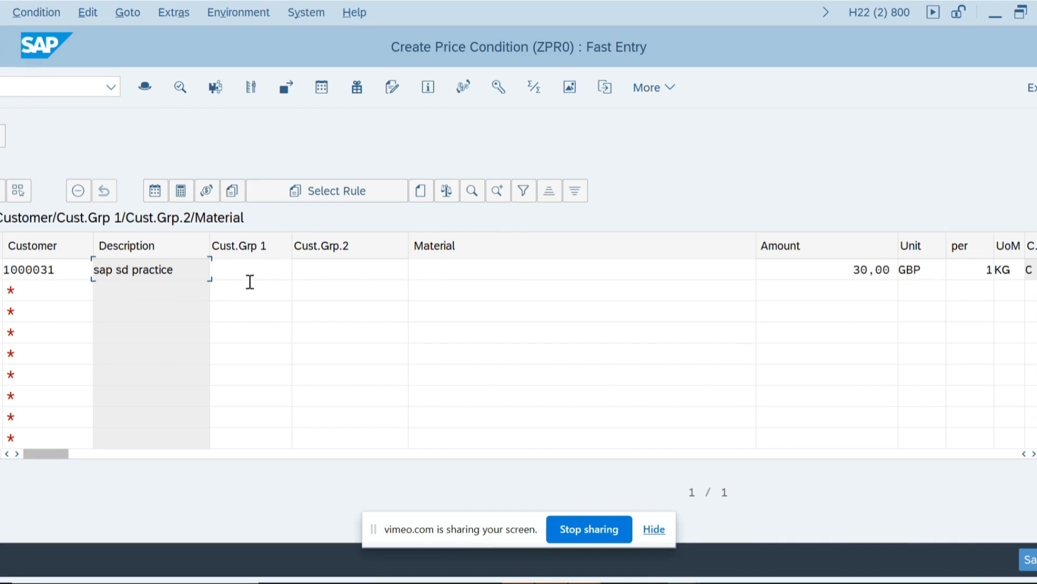
Step: Step through the row's Cust.Grp 1, Material and Cust.Grp.2 cells
left_click(258, 271)
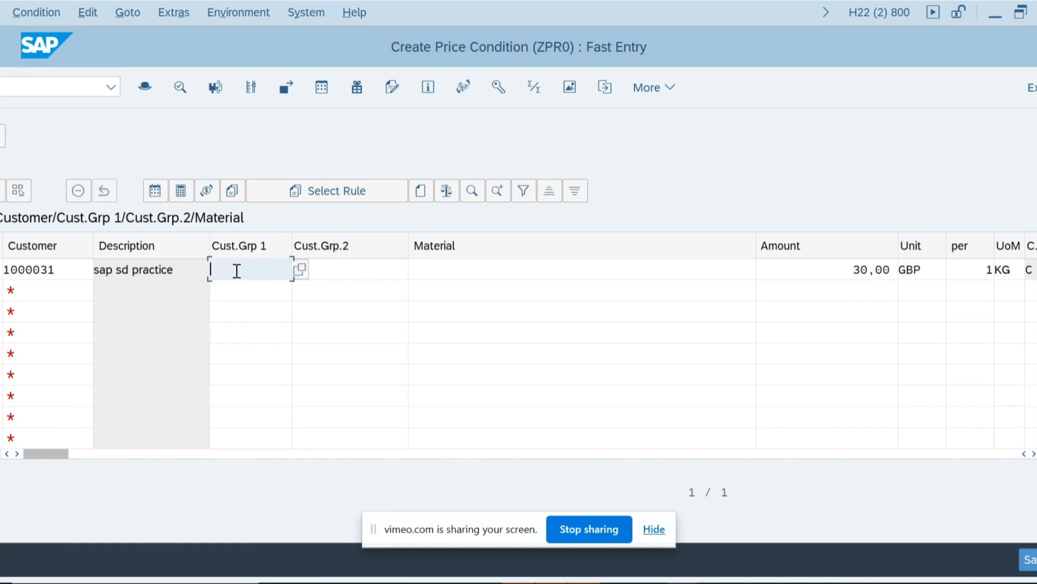
left_click(441, 270)
left_click(369, 274)
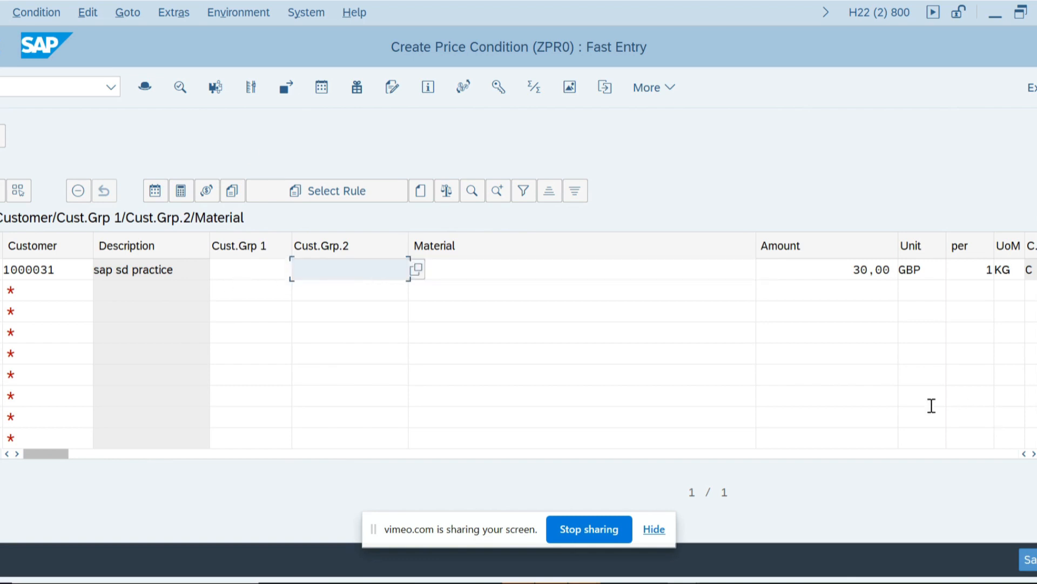
Step: Save the ZPR0 condition record, accepting the overlapping validity periods warning
left_click(1029, 560)
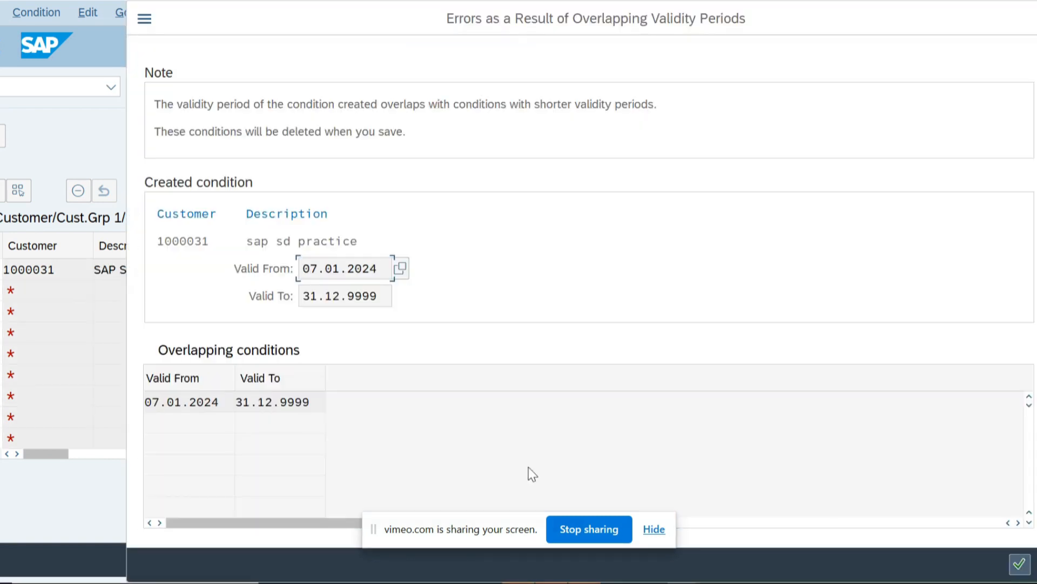
left_click_drag(523, 541, 609, 366)
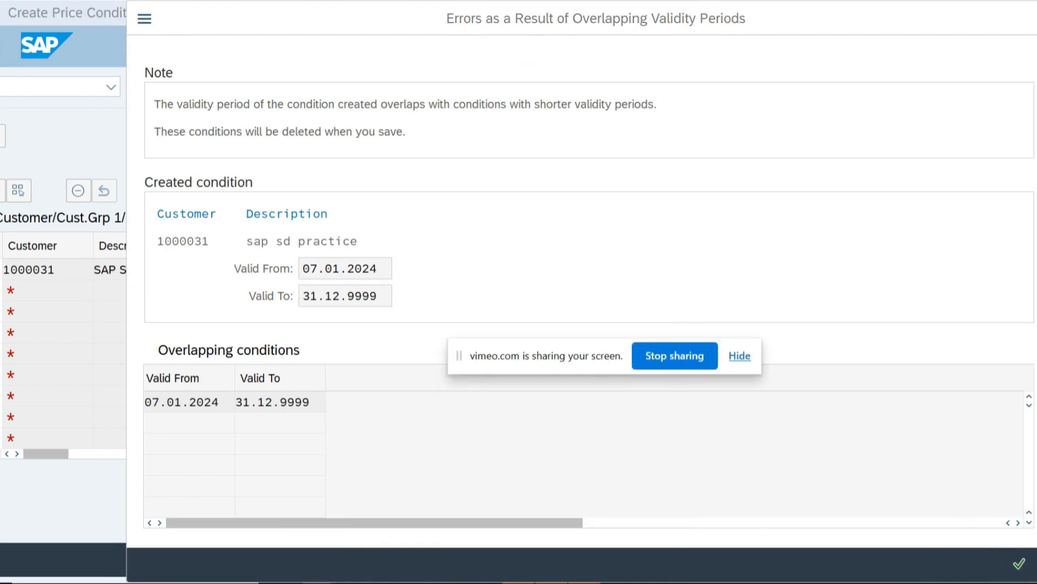
left_click(1020, 564)
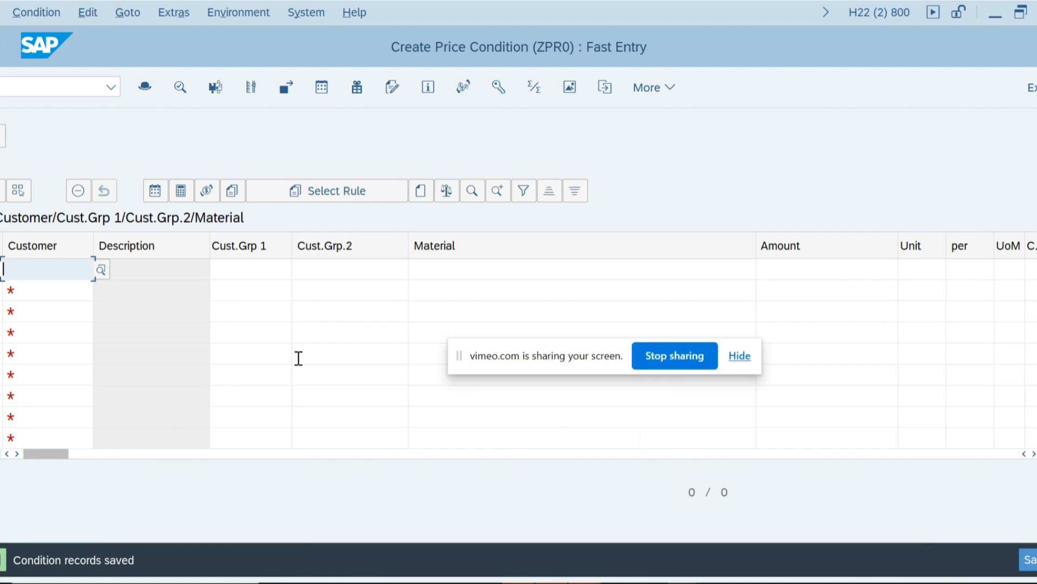
left_click(14, 87)
type("va0")
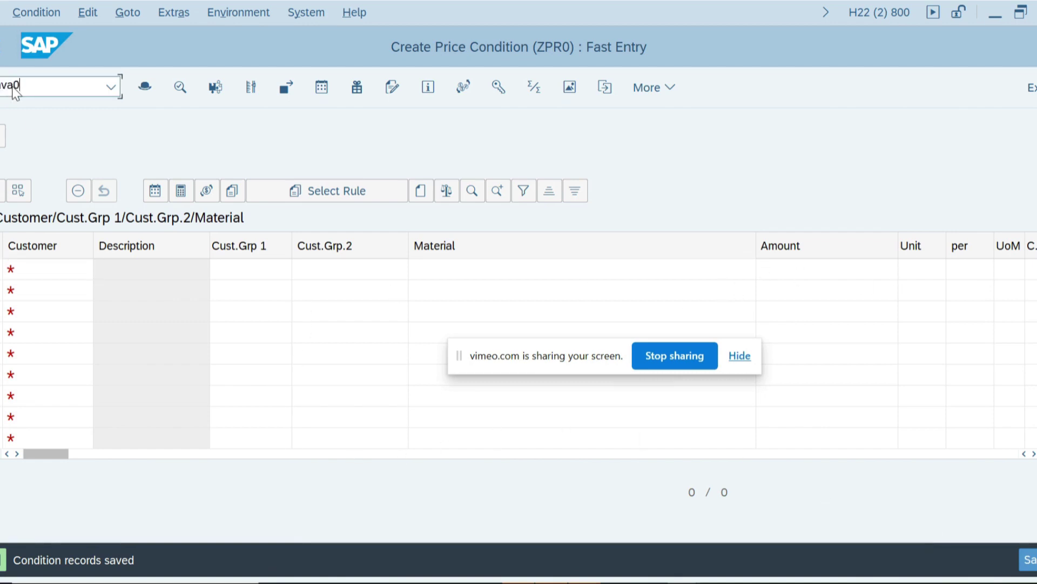
type("1")
Step: Create a standard order OR for sales organization 1201, channel 01, division 00
key("Return")
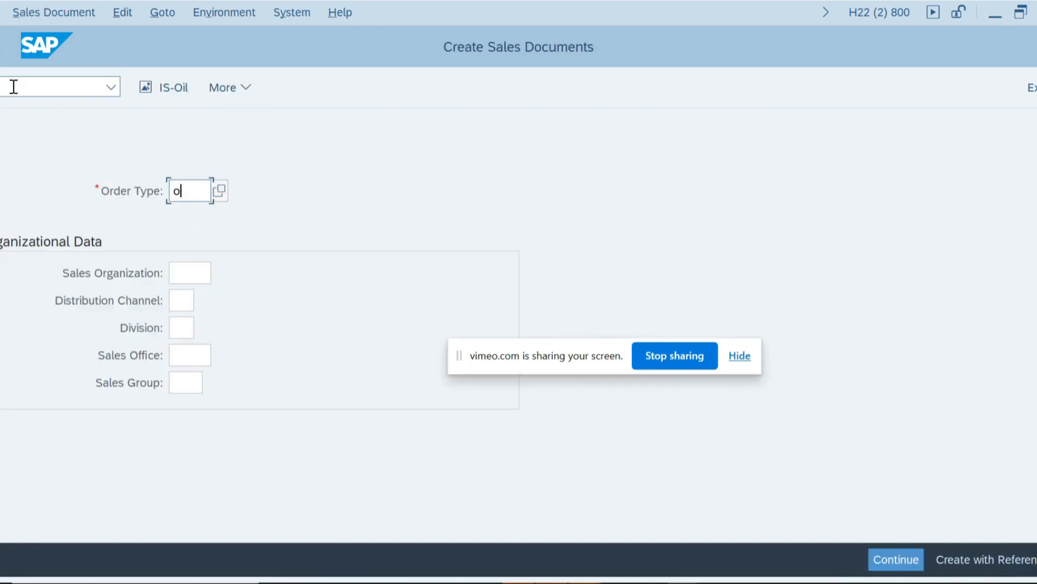
type("r")
key("Tab")
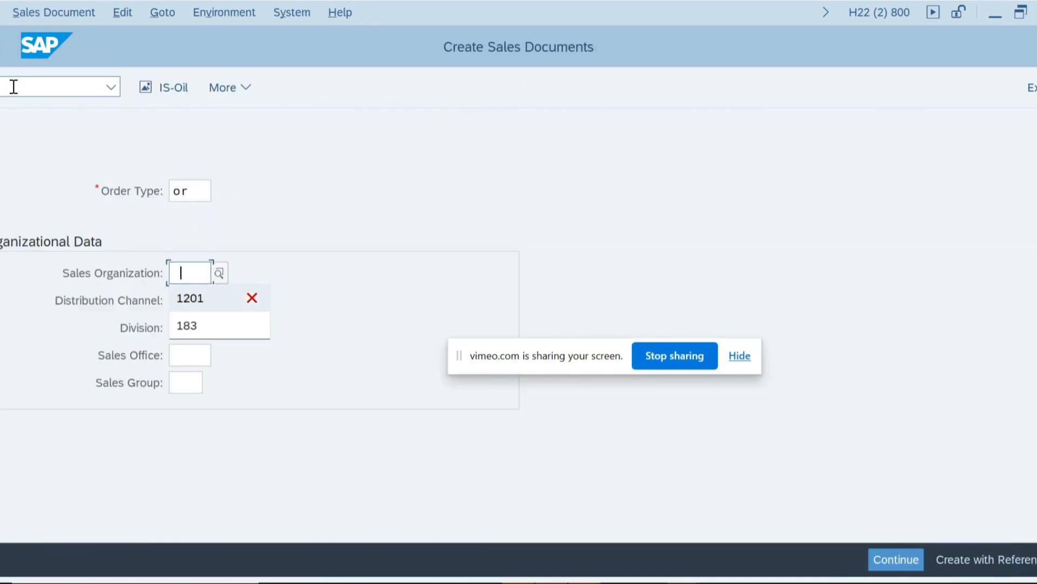
type("1201")
key("Tab")
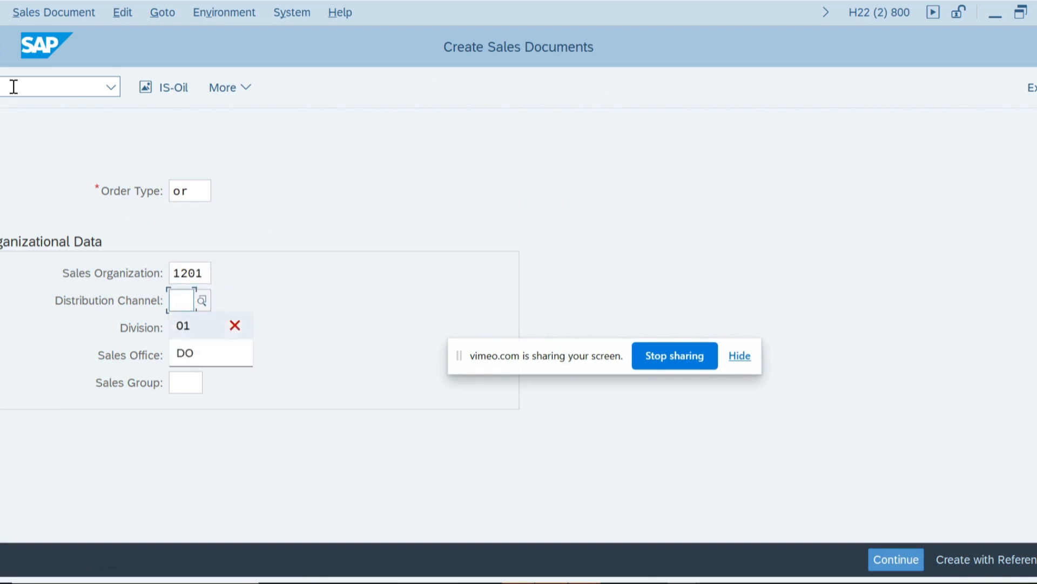
type("01")
key("Tab")
type("00")
key("Return")
type("1000031")
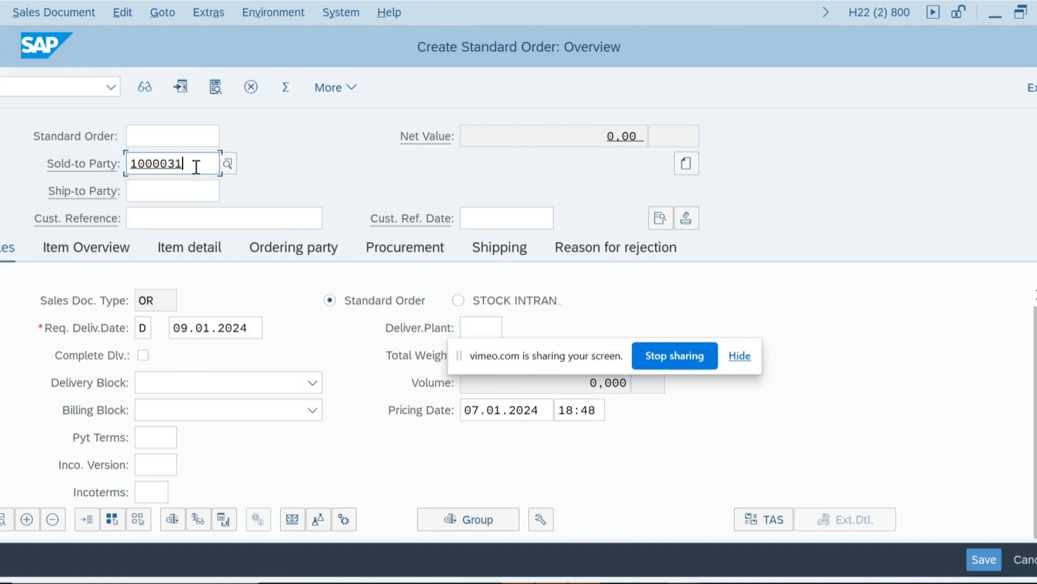
Step: Fill sold-to and ship-to party 1000031 and the customer reference, then validate the header
left_click_drag(198, 162, 126, 163)
key("ctrl+c")
left_click(174, 191)
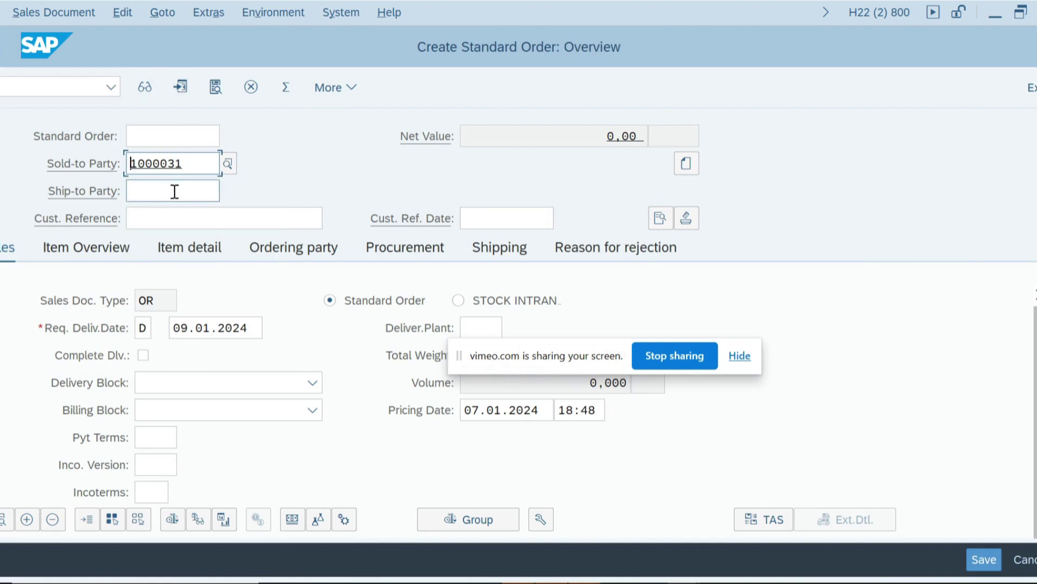
key("ctrl+v")
left_click(177, 220)
left_click(151, 243)
left_click(331, 300)
key("Return")
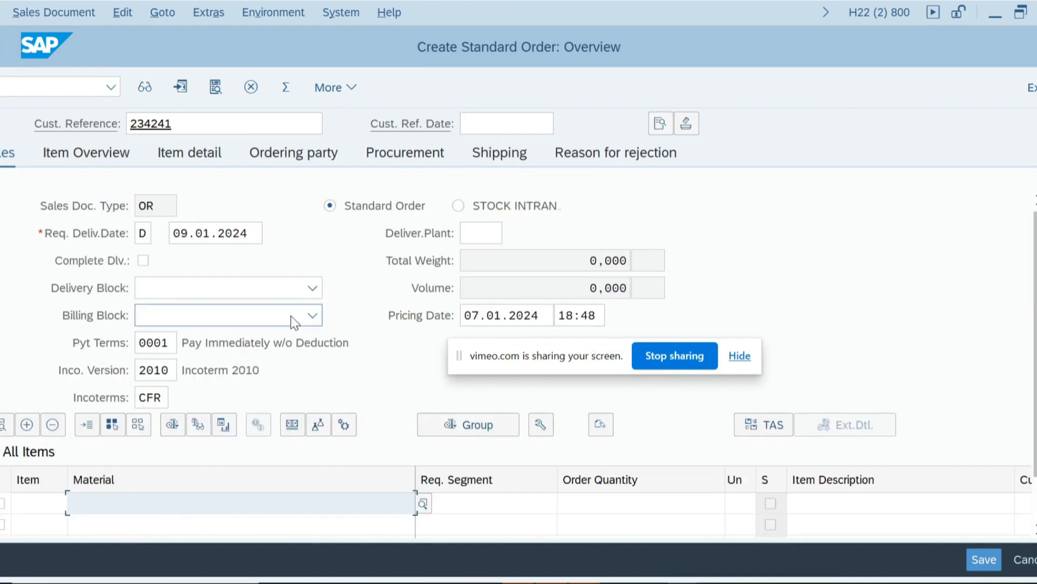
Step: Add an item of material 4 with order quantity 10 and validate it
left_click(162, 504)
left_click(78, 424)
type("4")
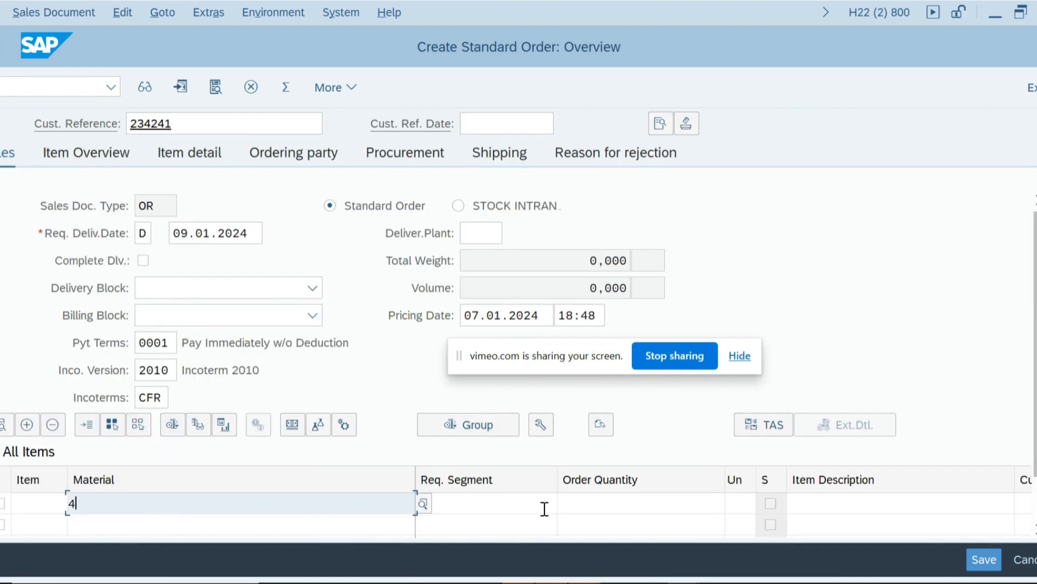
left_click(641, 503)
type("1")
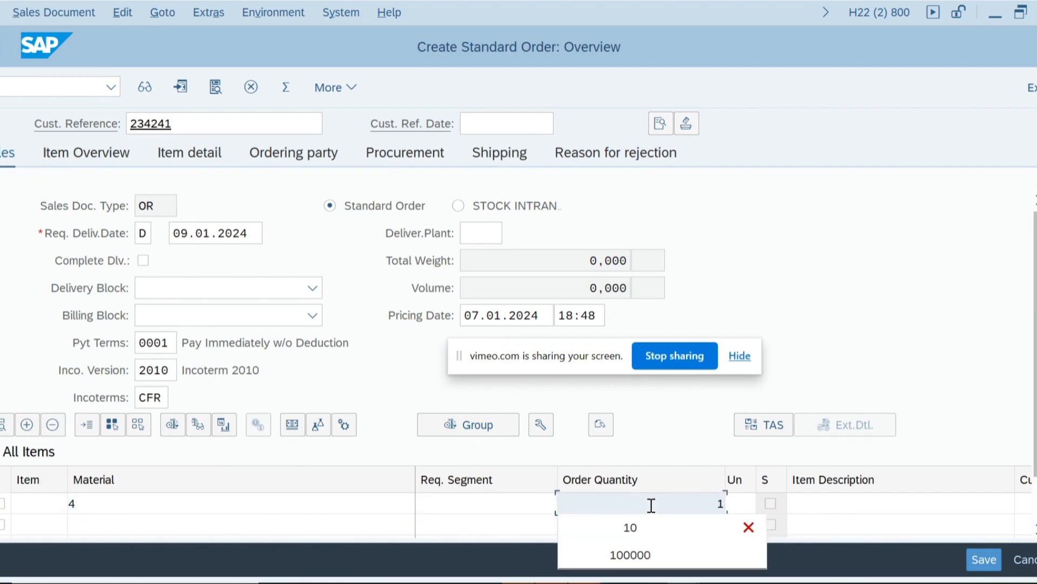
type("0")
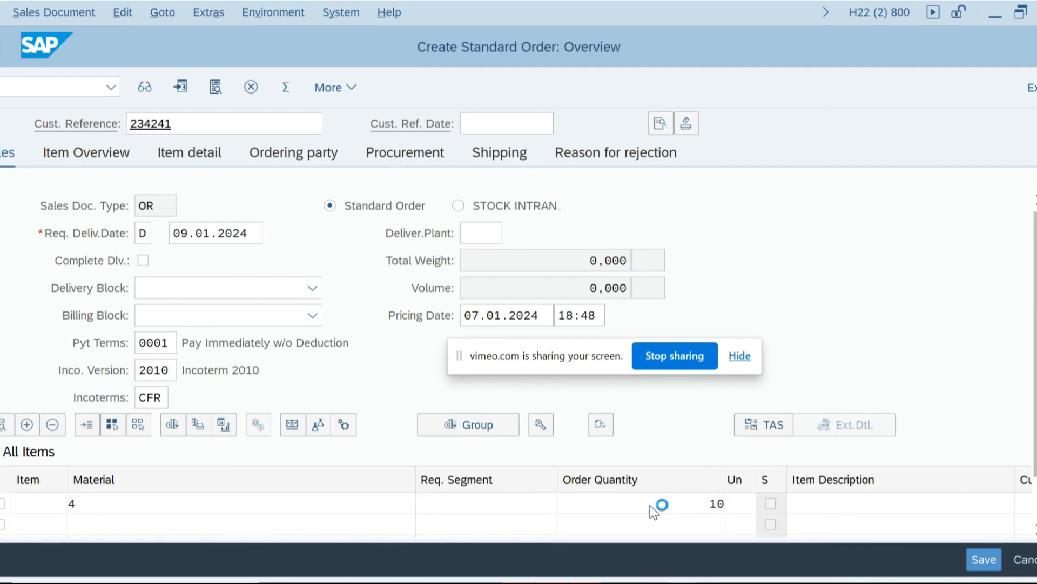
key("Return")
Step: Open the item's Conditions and inspect the ZPR0 amount of 30,00 GBP per KG
double_click(116, 485)
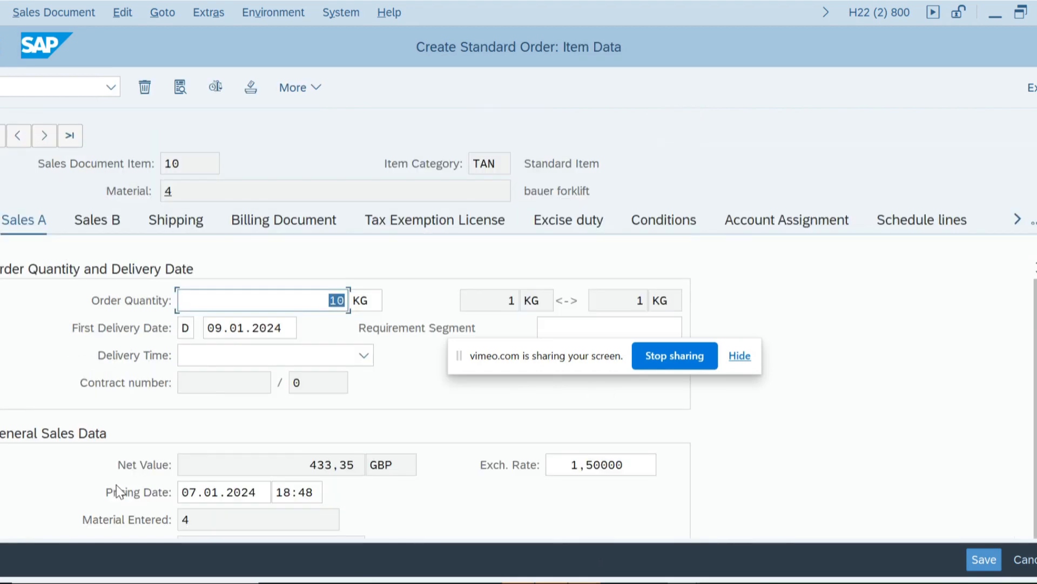
left_click(674, 223)
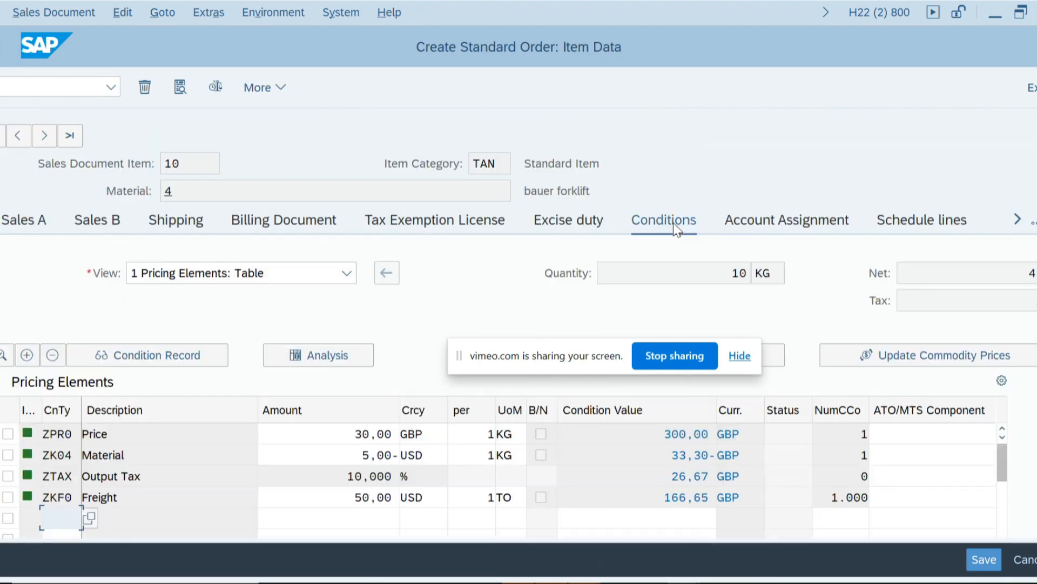
left_click(296, 435)
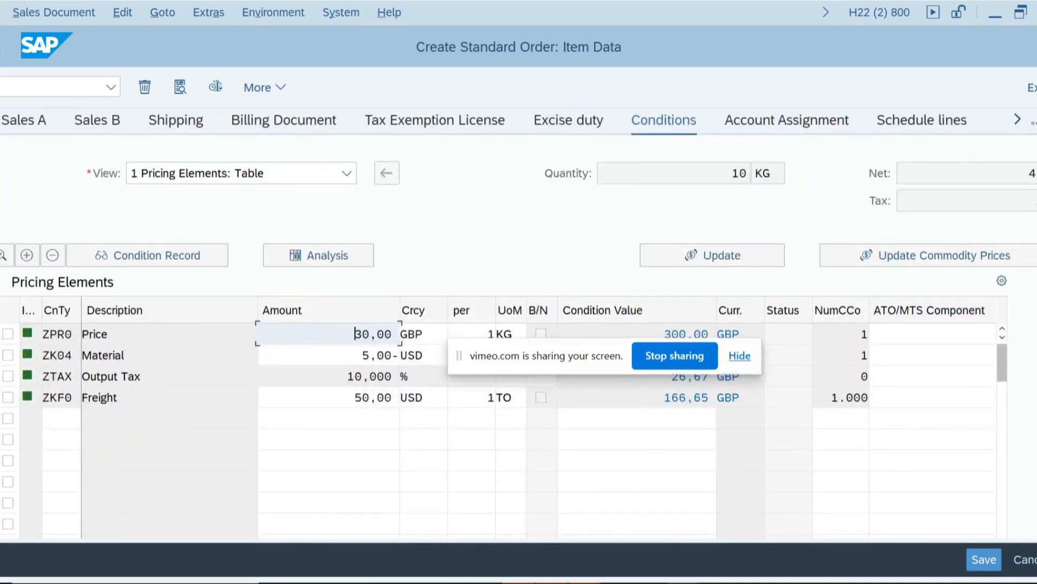
scroll(519, 324, "down", 1)
scroll(518, 324, "up", 2)
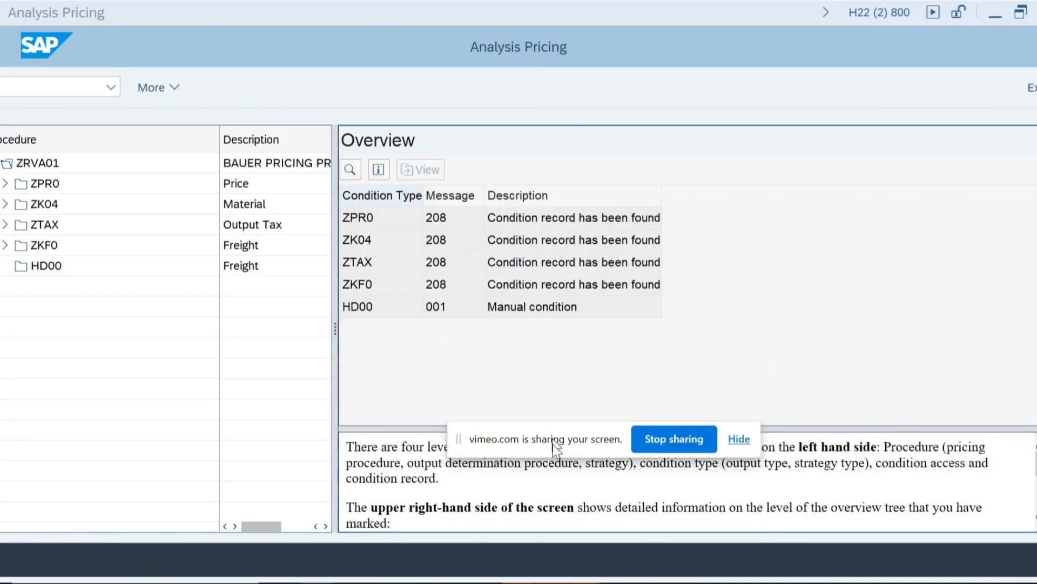
left_click_drag(548, 355, 780, 529)
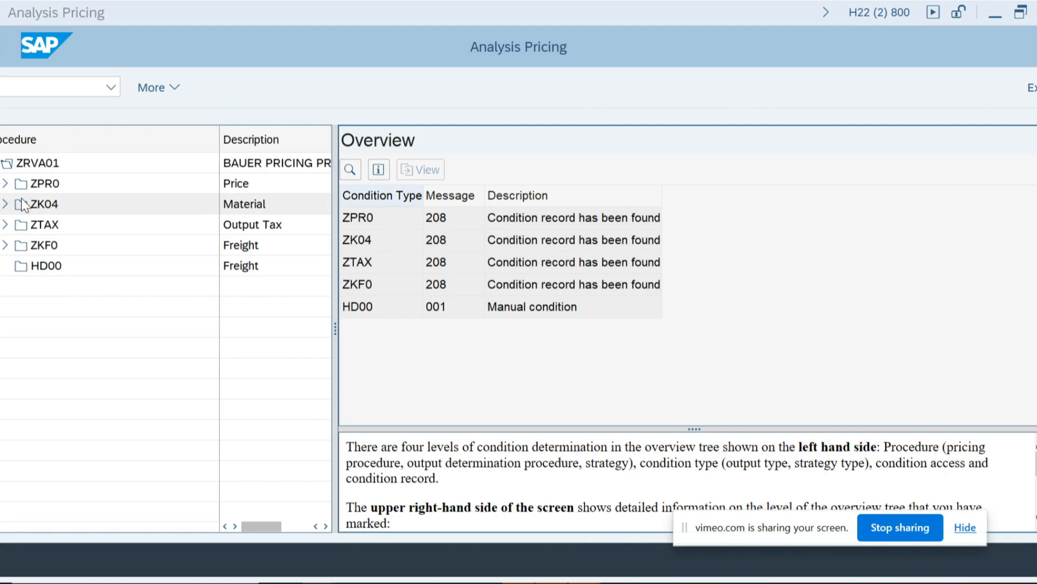
left_click(6, 183)
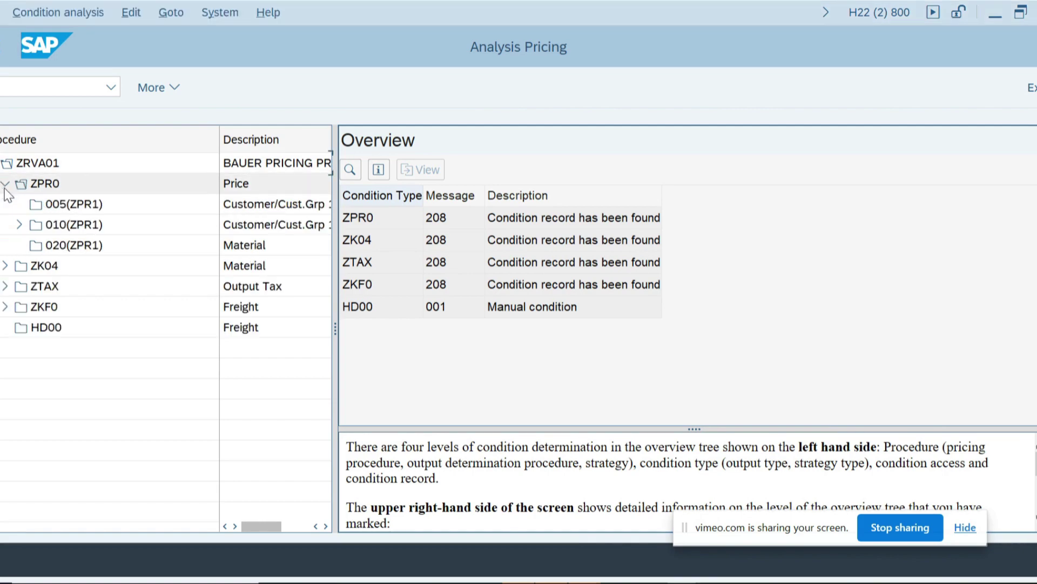
double_click(67, 205)
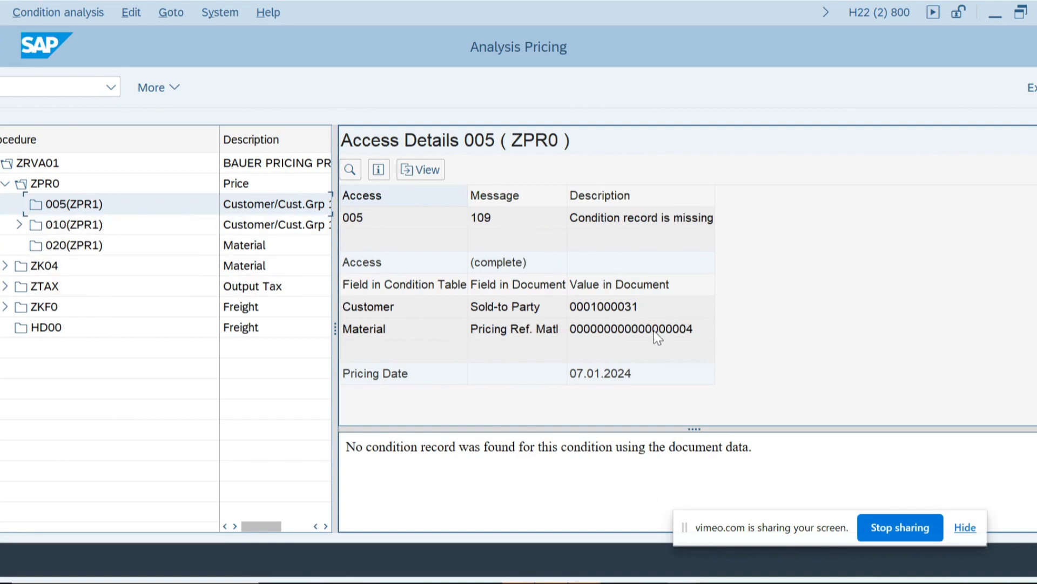
double_click(74, 225)
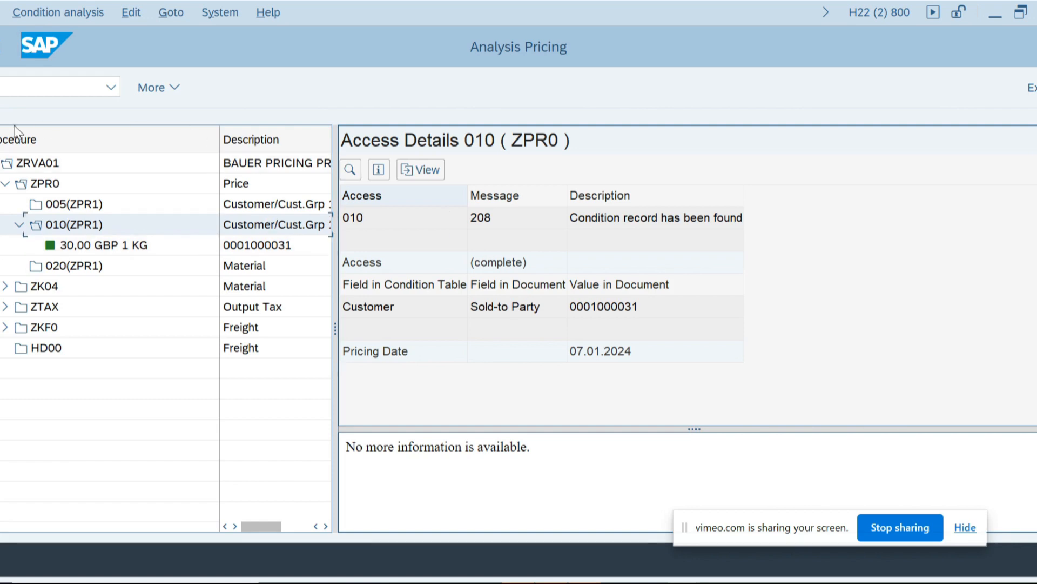
left_click(3, 47)
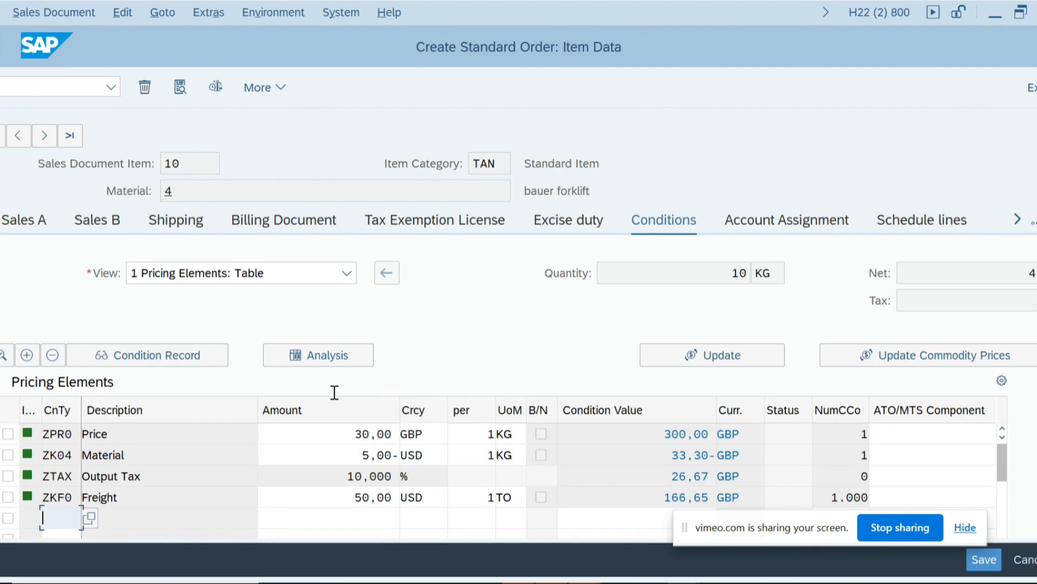
Step: Switch to the condition table window, review table 990's fields again and back out to the table number screen
key("alt+Tab")
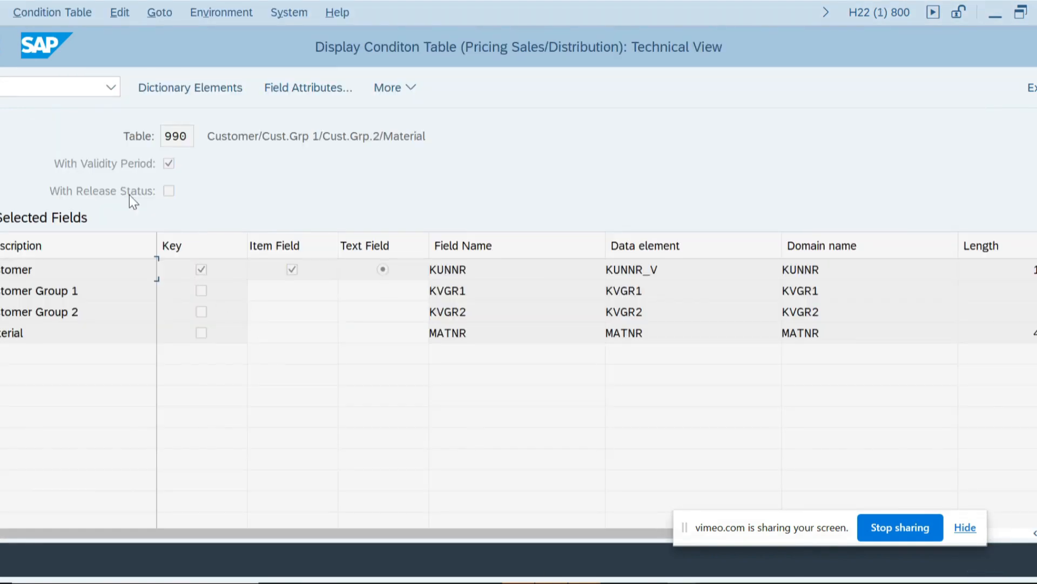
left_click(2, 48)
left_click(3, 49)
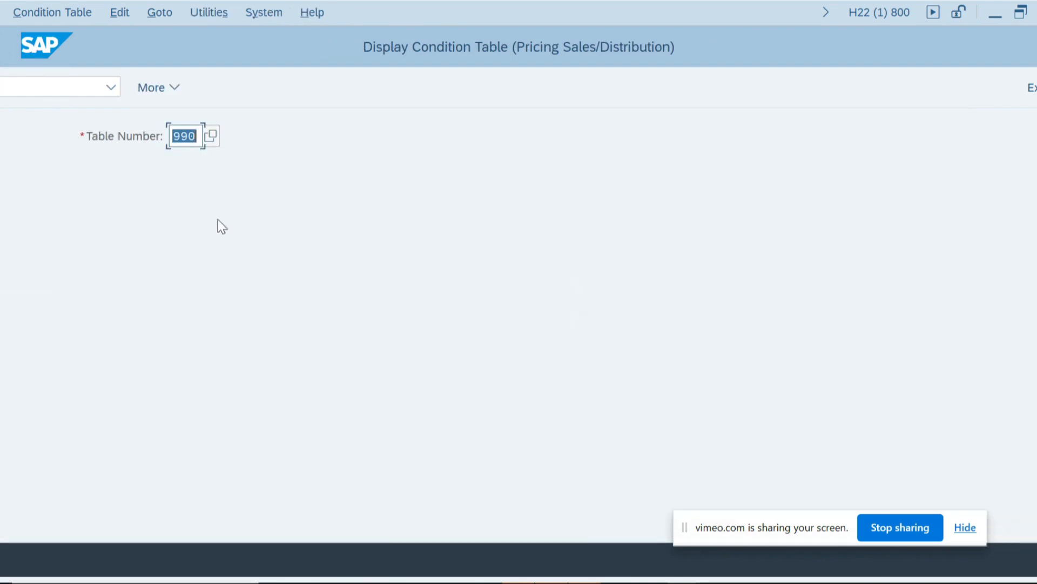
key("Return")
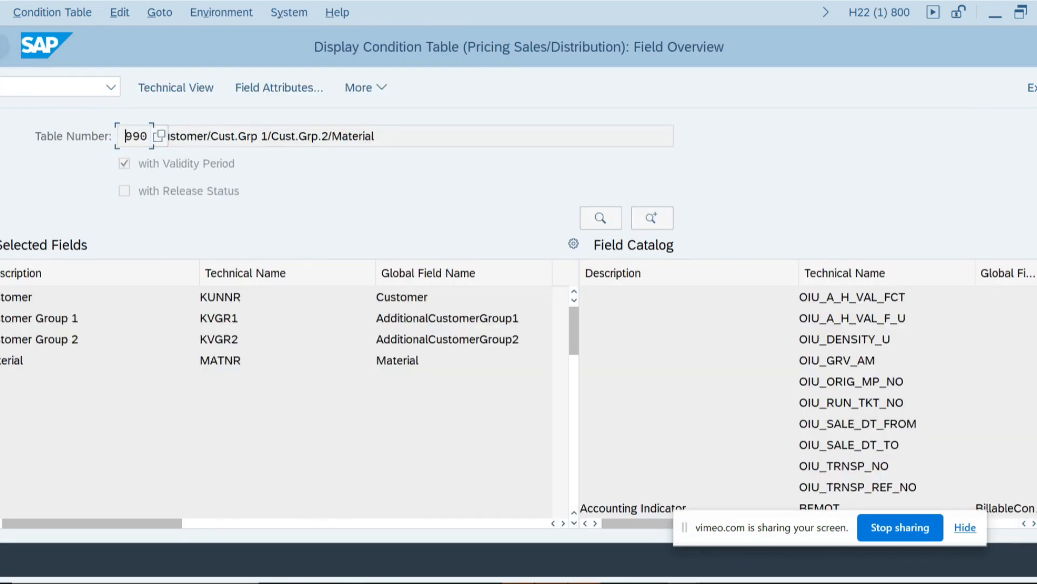
left_click(3, 49)
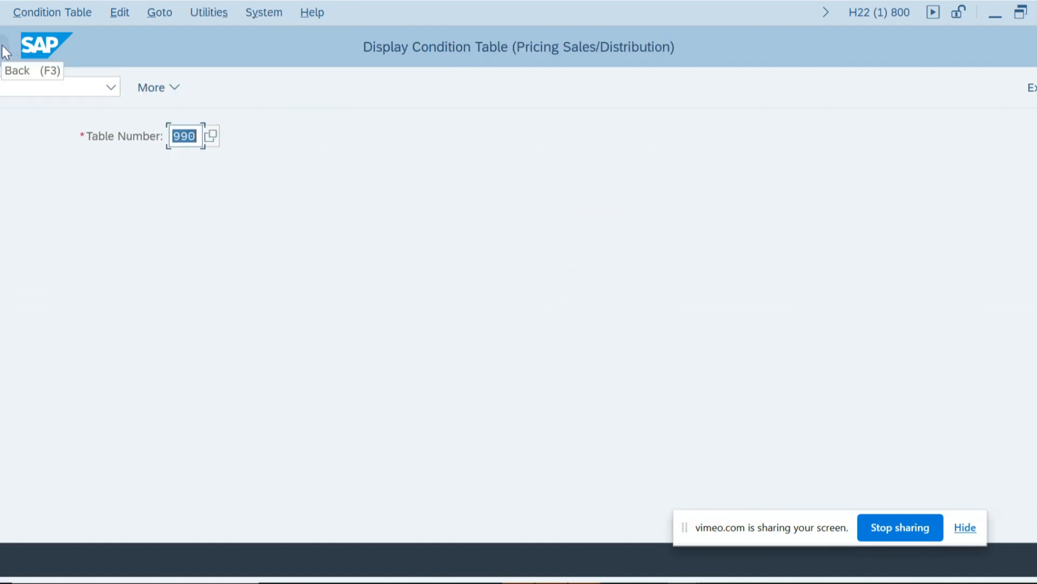
left_click(18, 87)
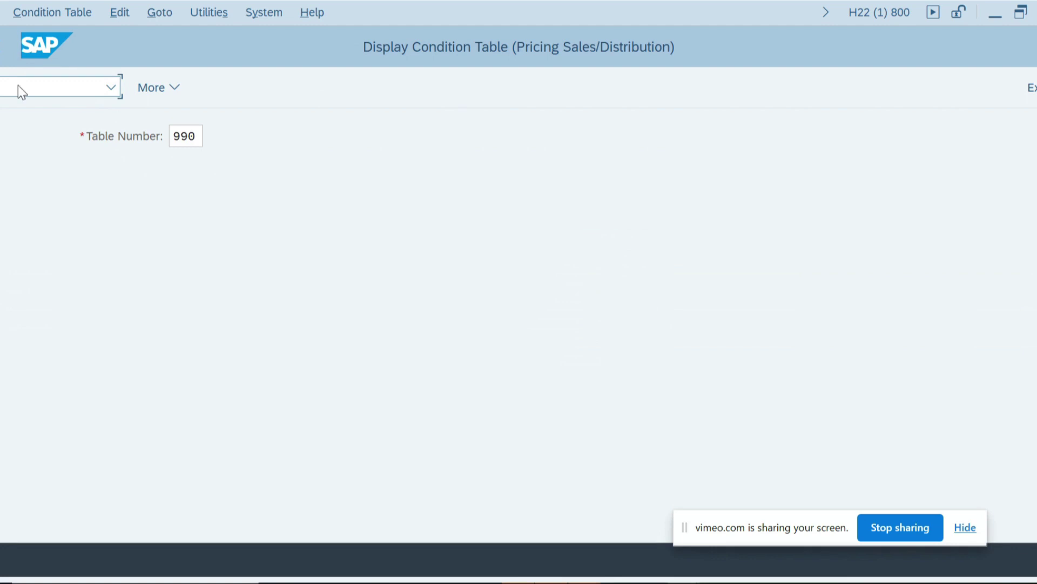
type("vk11")
Step: Run VK11 for ZPR0 and choose the Customer/Cust.Grp 1/Cust.Grp.2/Material key combination
key("Return")
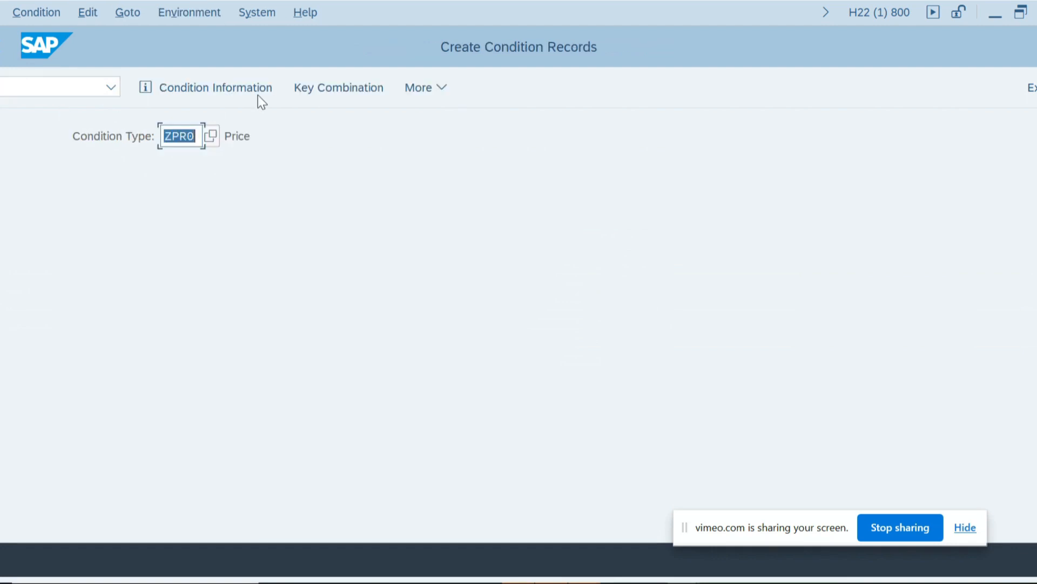
left_click(308, 87)
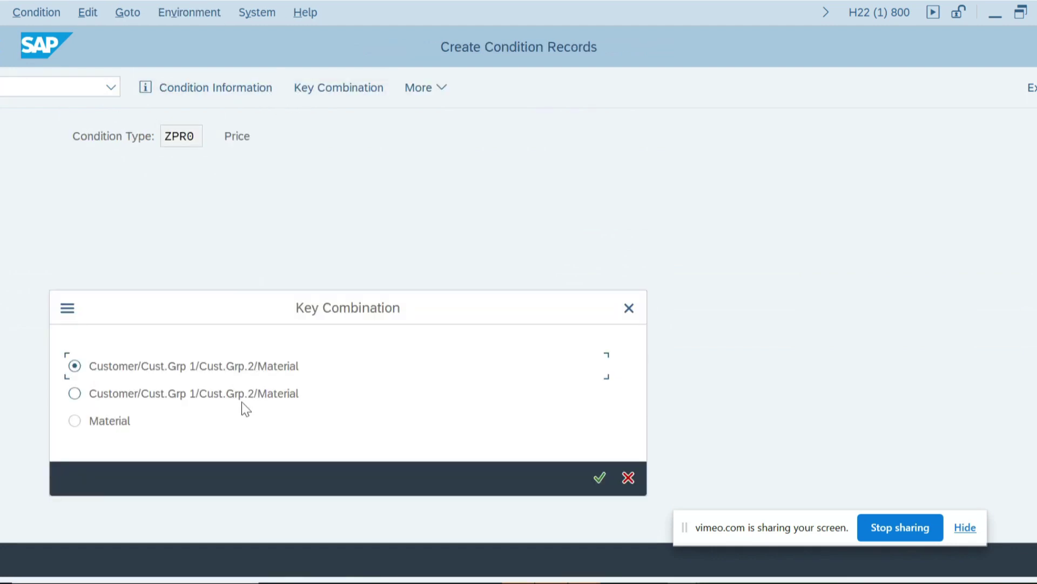
left_click(244, 398)
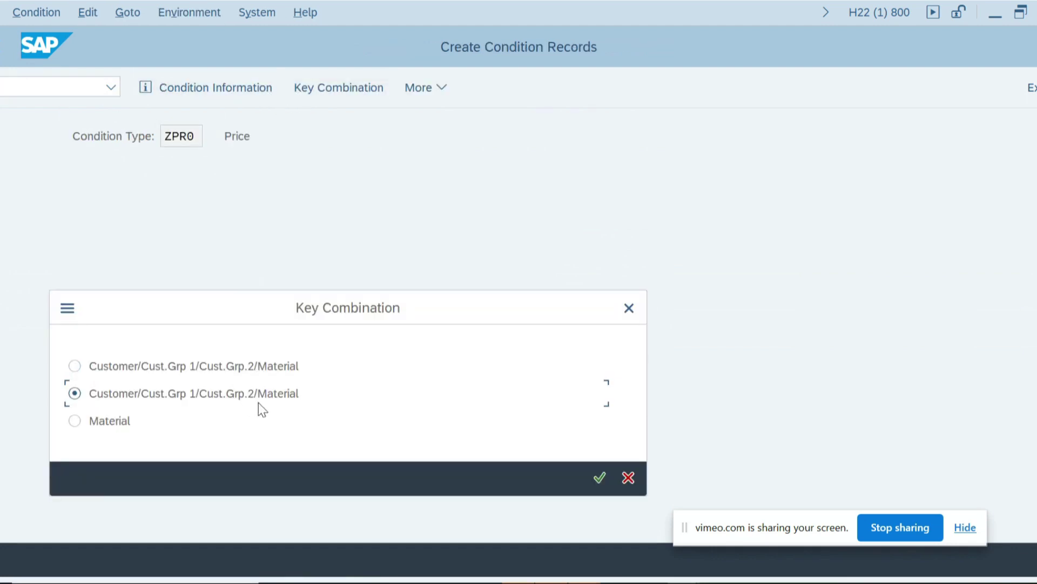
left_click(598, 475)
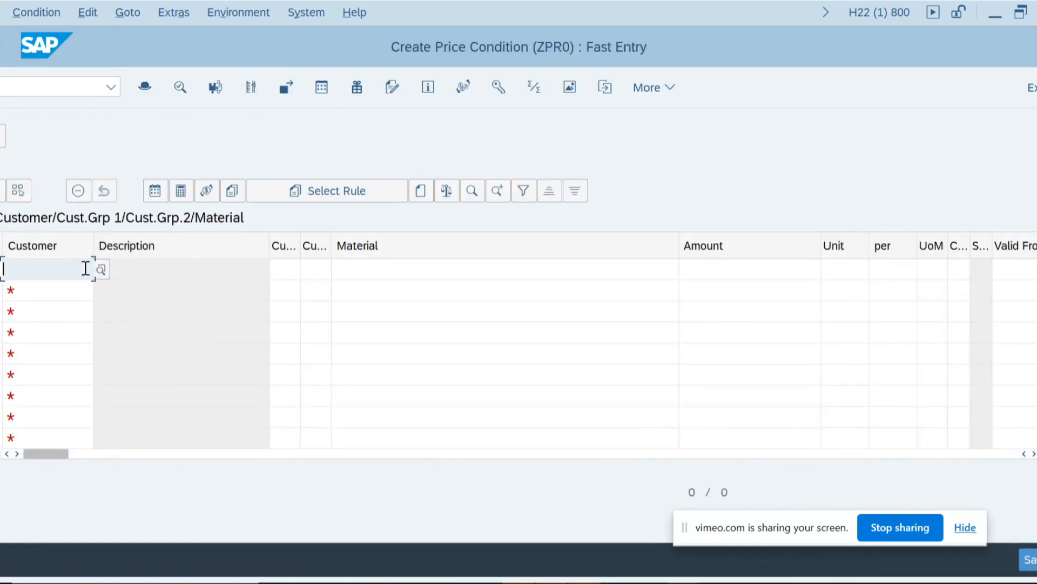
Step: Go back, reconfirm the key combination and open its fast entry screen
left_click(2, 48)
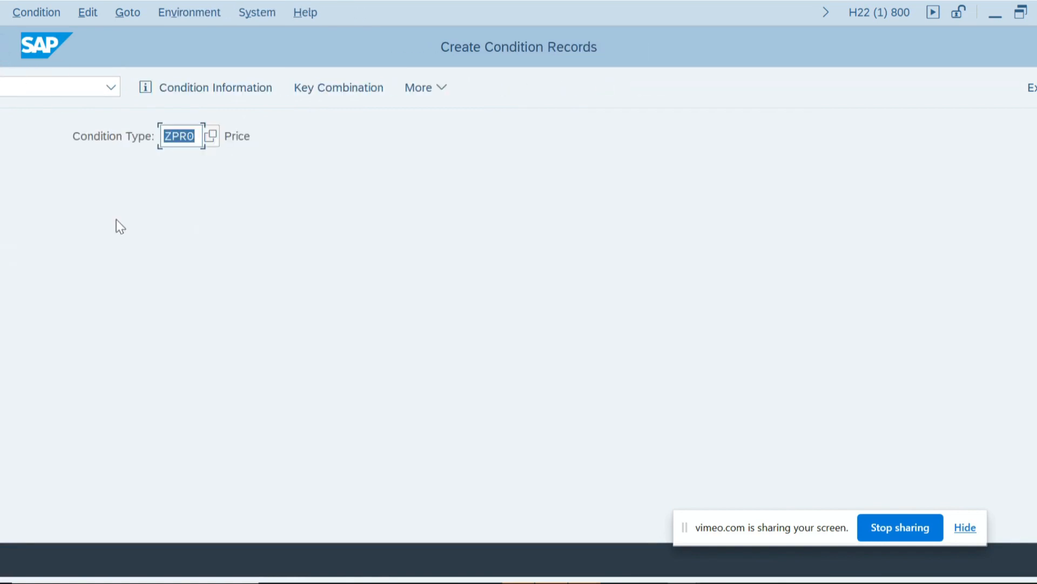
left_click(338, 86)
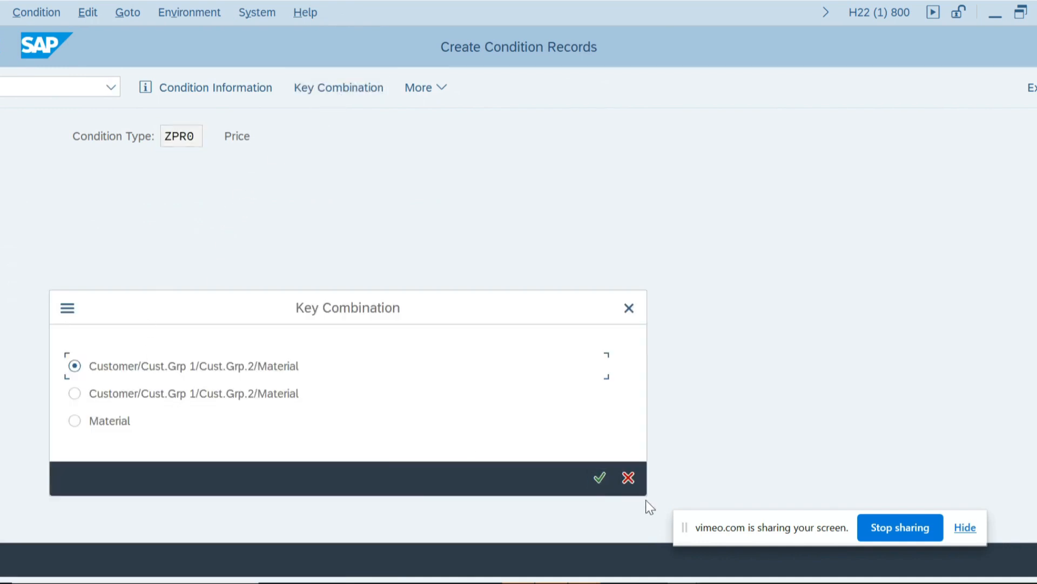
left_click(600, 477)
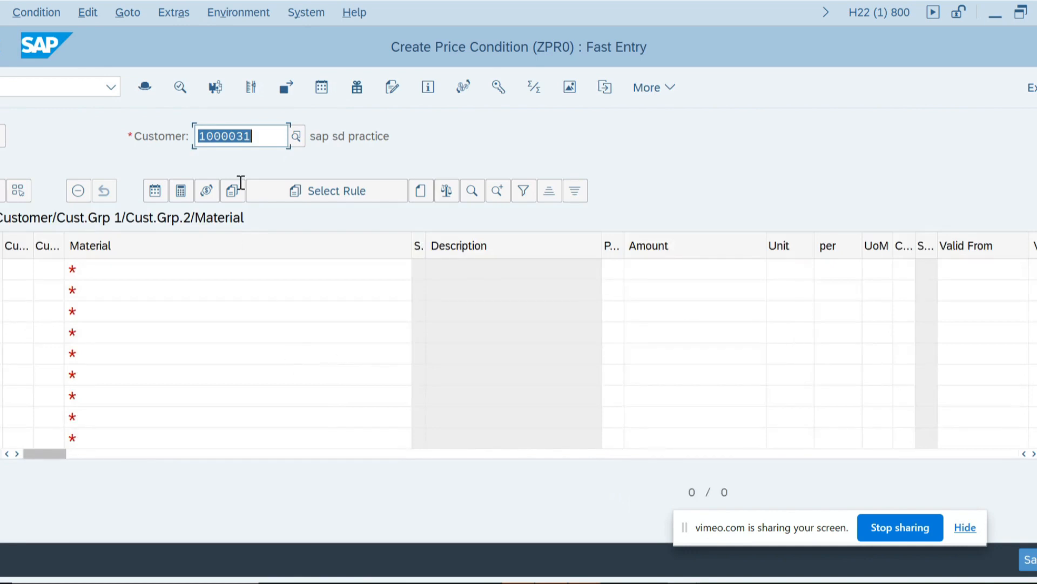
left_click(258, 136)
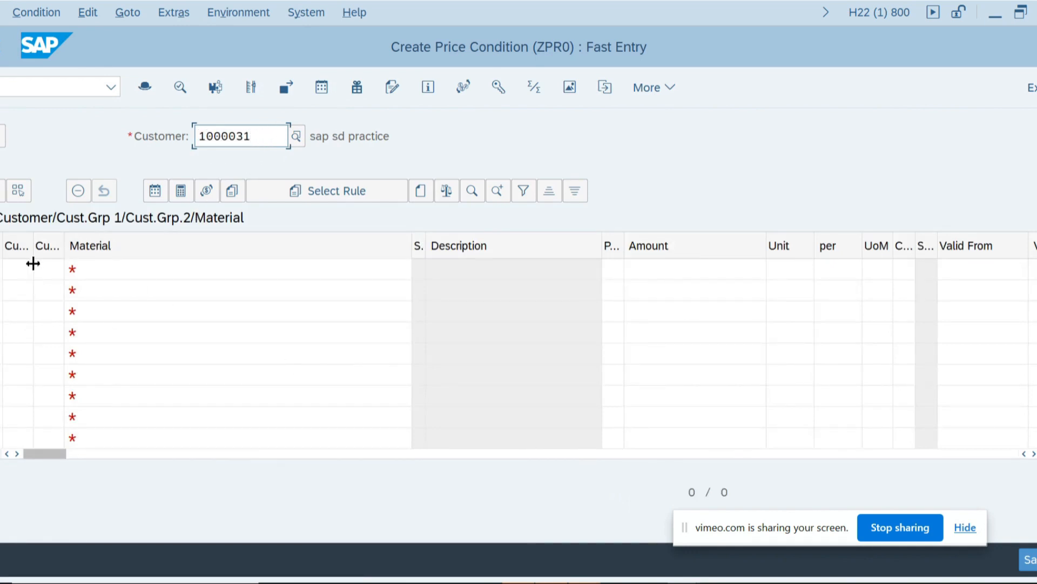
Step: Widen the Cust.Grp 1 and Cust.Grp.2 columns to show their titles
double_click(35, 246)
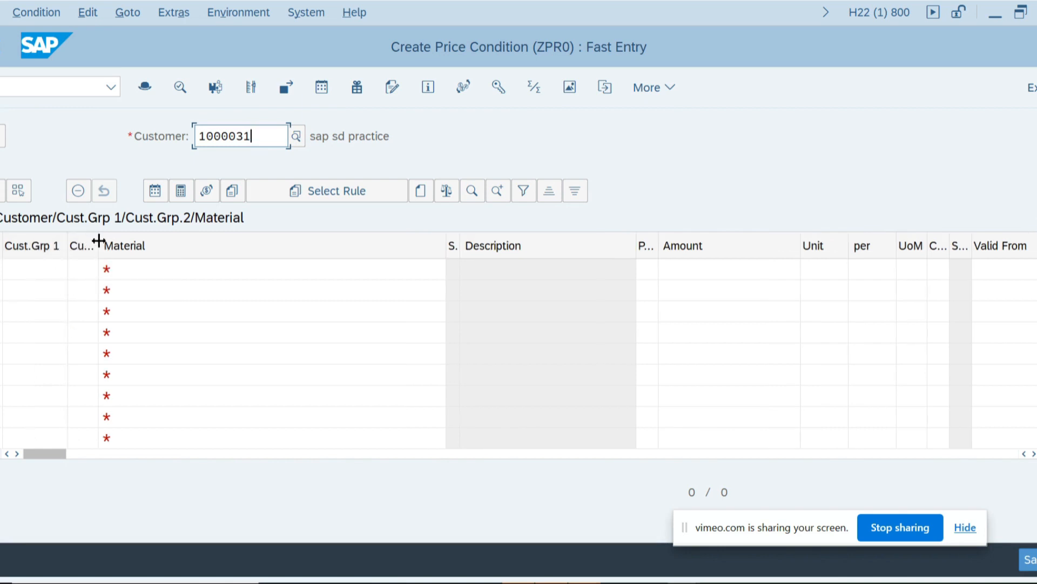
left_click_drag(97, 246, 209, 258)
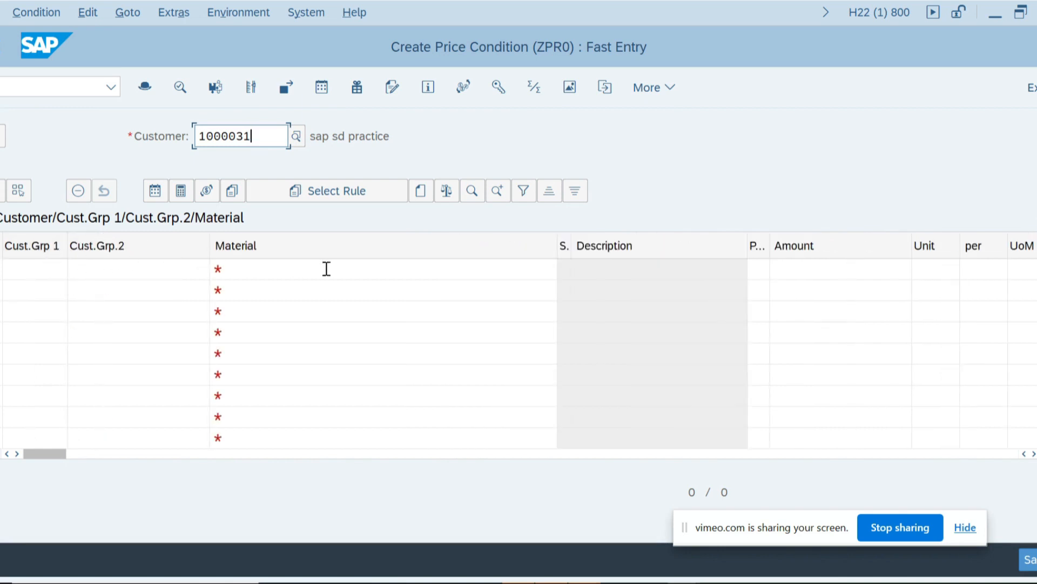
left_click(53, 273)
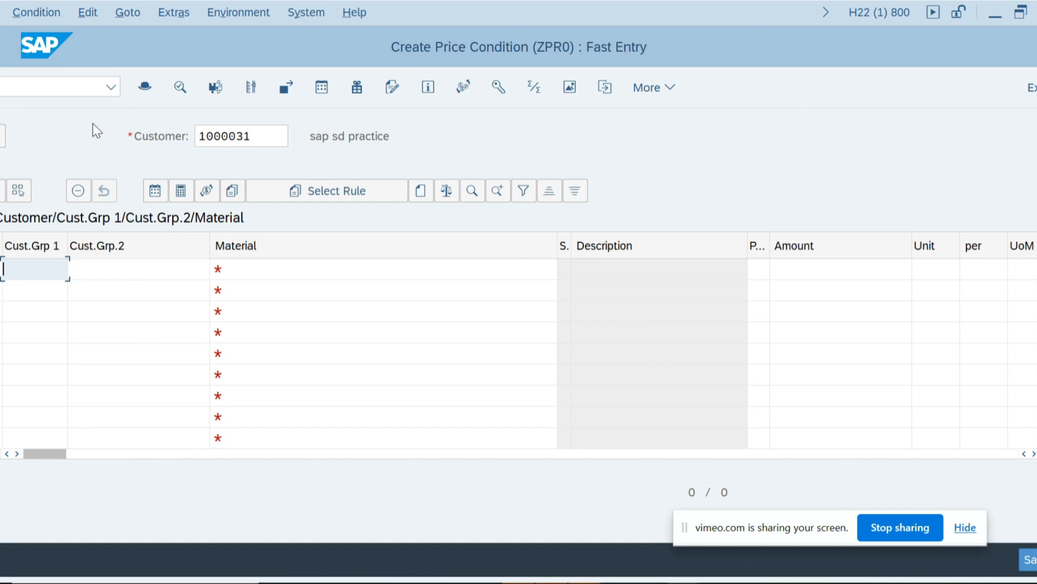
left_click(72, 86)
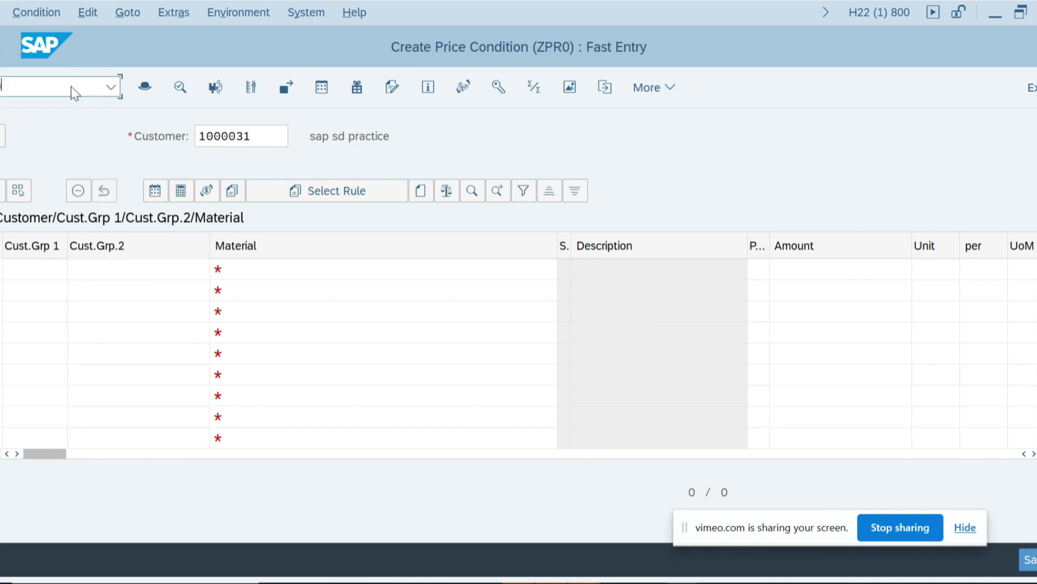
type("W/nv/03")
Step: Try condition table 995 in V/03 and return to the table number screen
key("Return")
type("99")
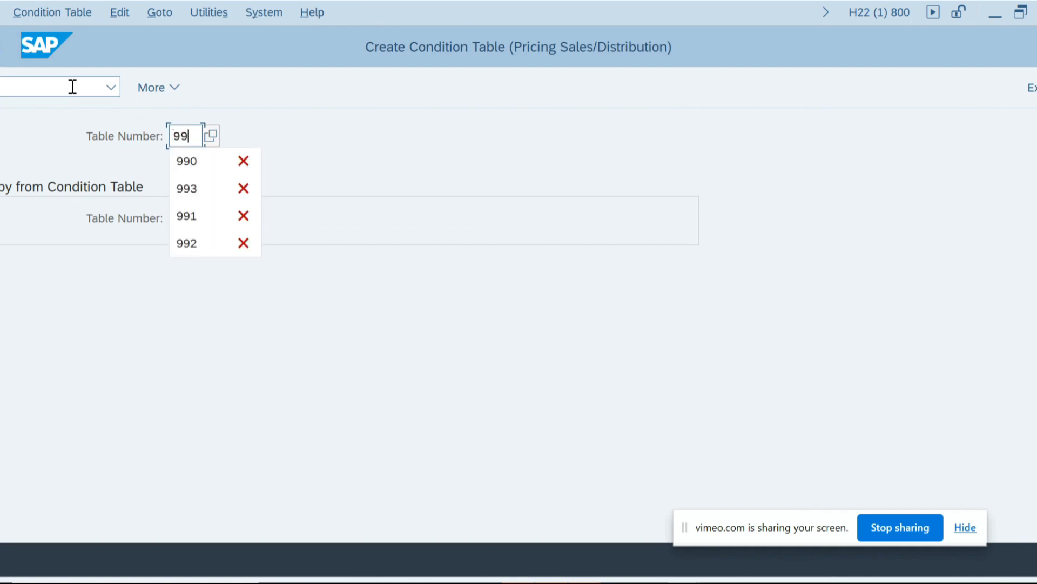
type("5")
key("Return")
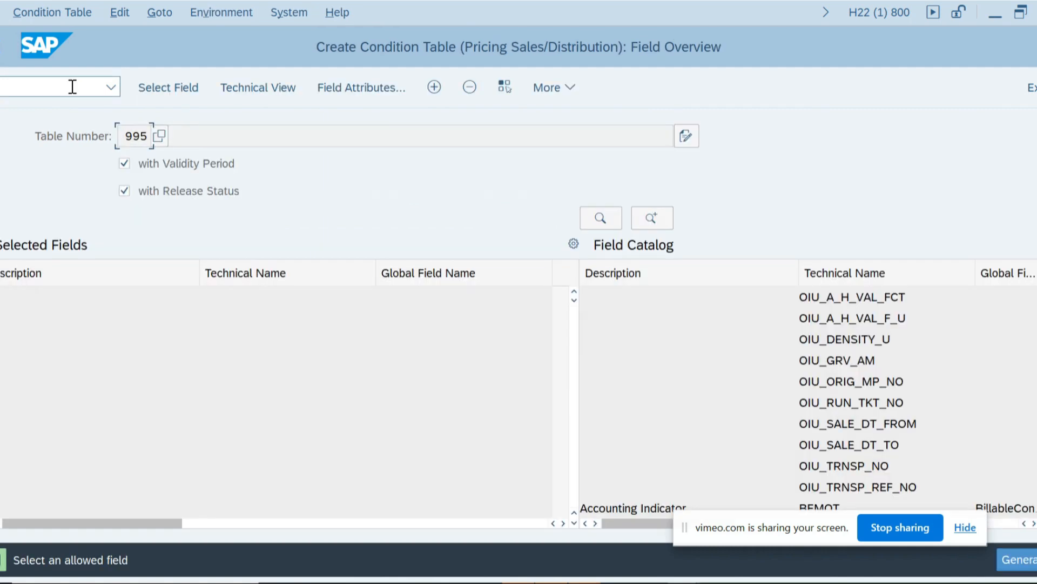
key("F3")
type("v/0")
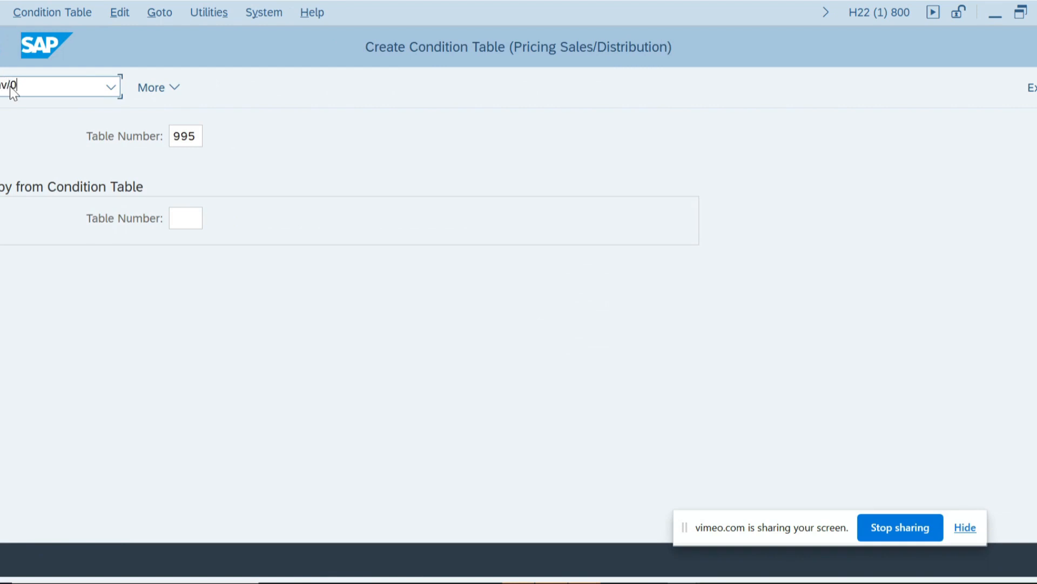
type("4")
Step: Open table 993 for change via V/04 and show its fields' technical view (KUNNR, KVGR1, KVGR2, MATNR)
key("Return")
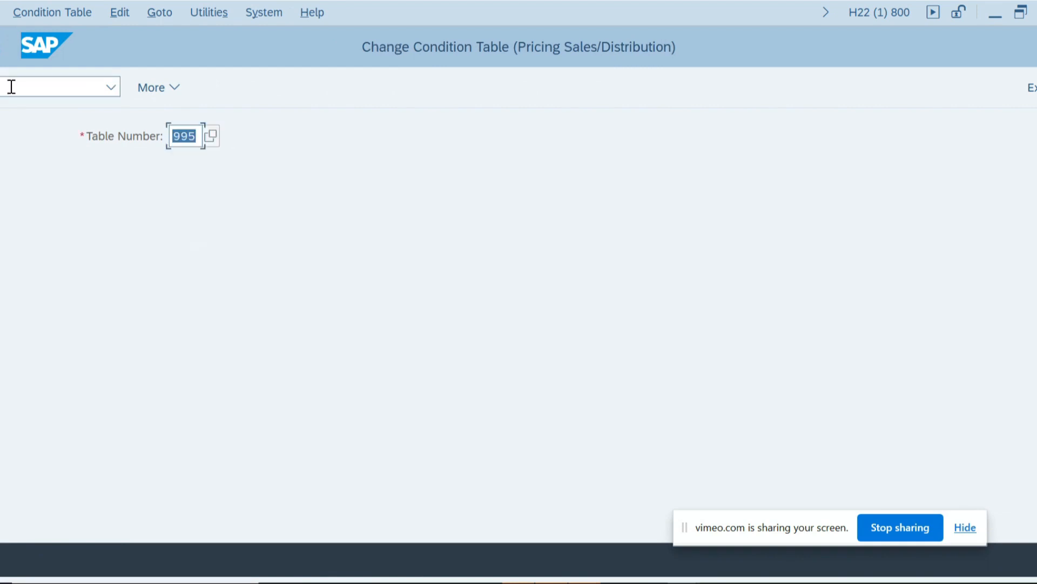
type("993")
key("Return")
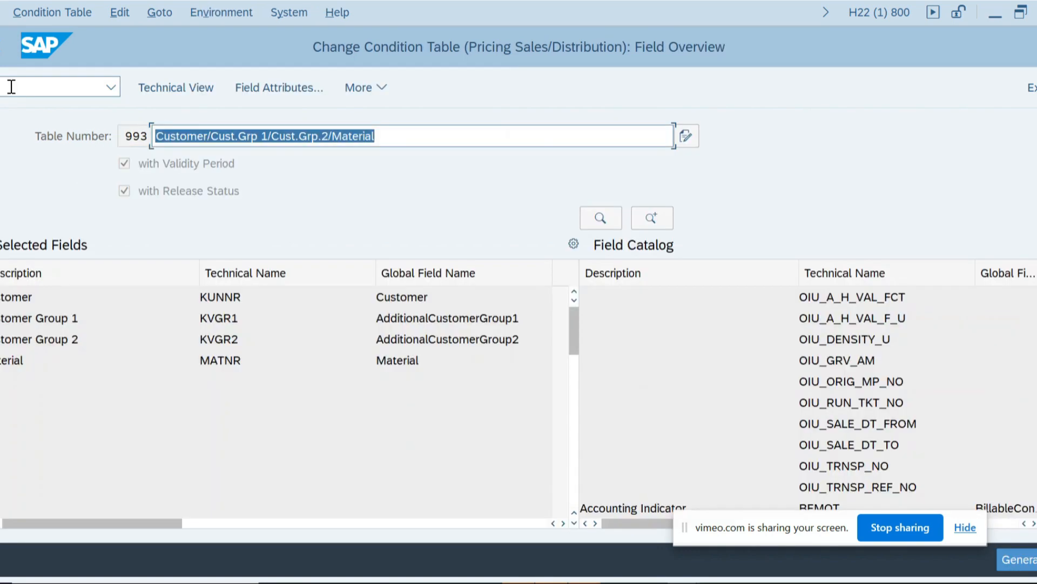
left_click(20, 304)
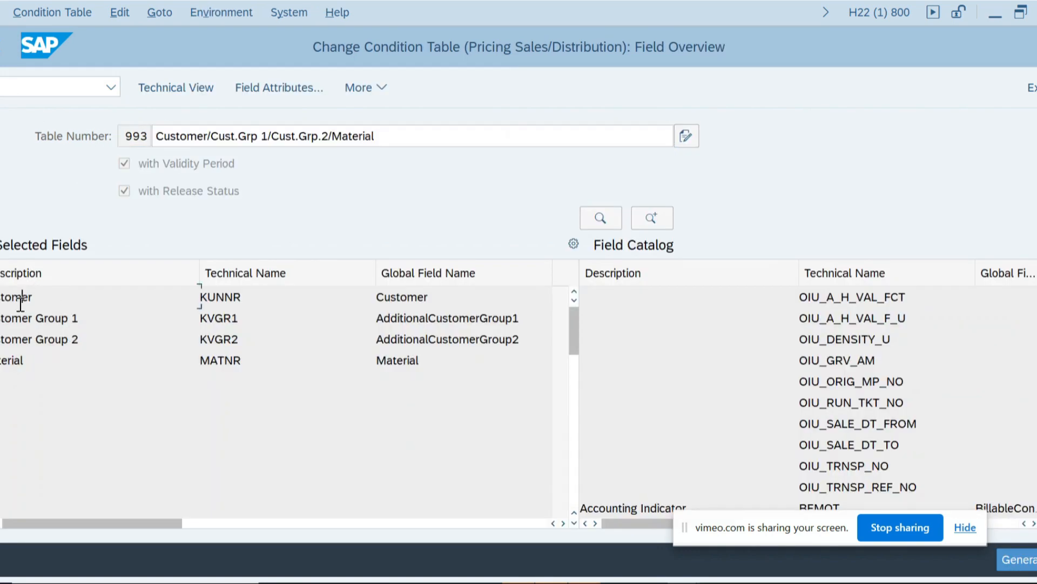
left_click(175, 87)
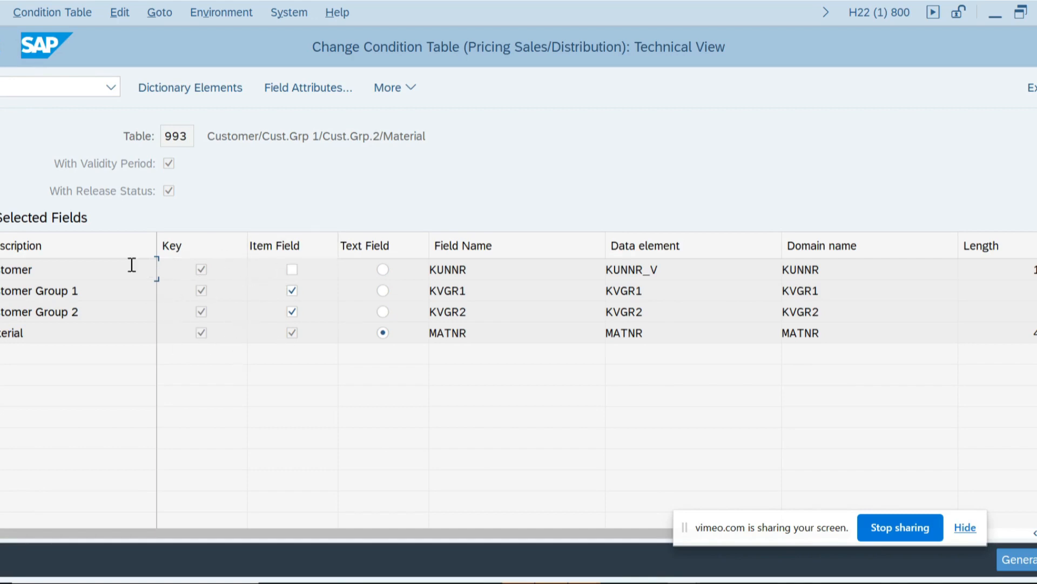
Step: Run the access sequences transaction and position the list on access sequence ZPR1
left_click(14, 88)
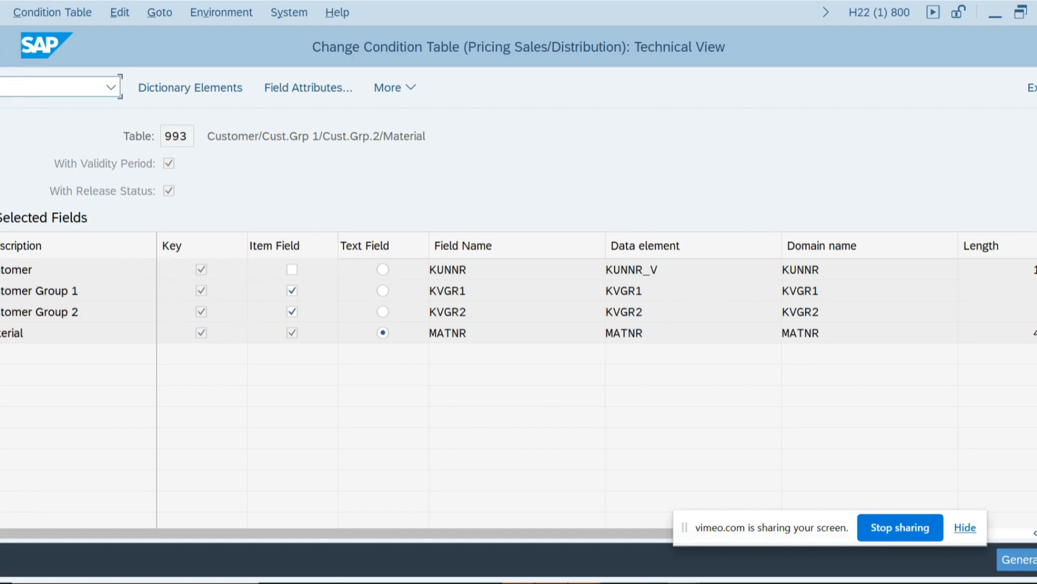
type("v/0")
key("Return")
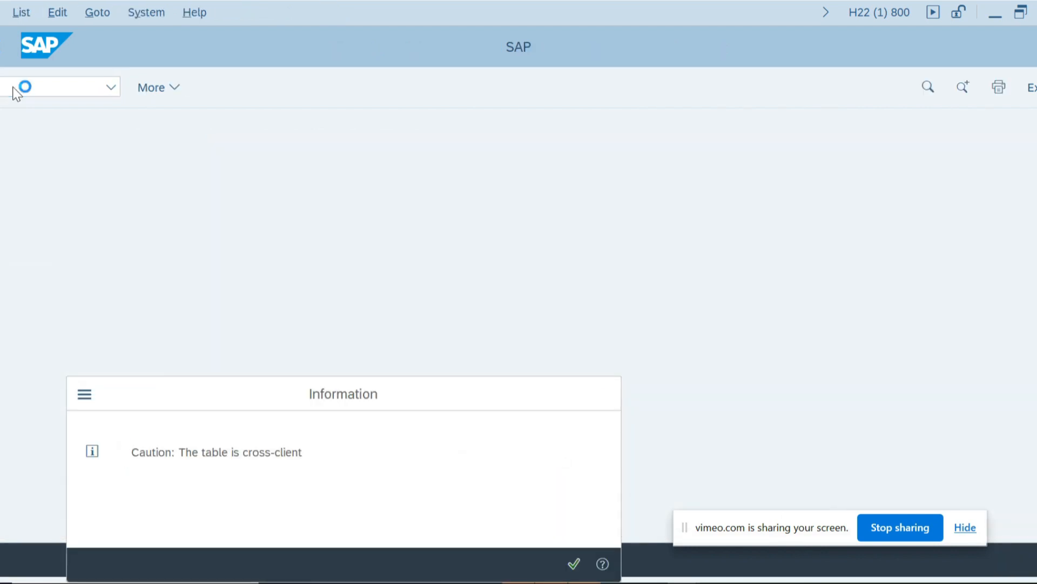
key("Return")
left_click(430, 527)
type("zpr1")
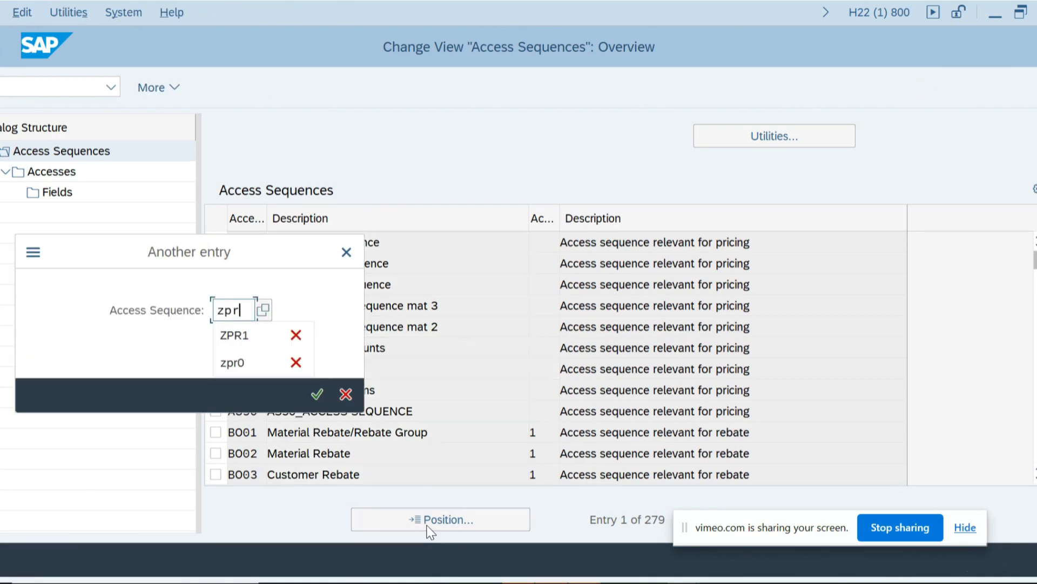
key("Return")
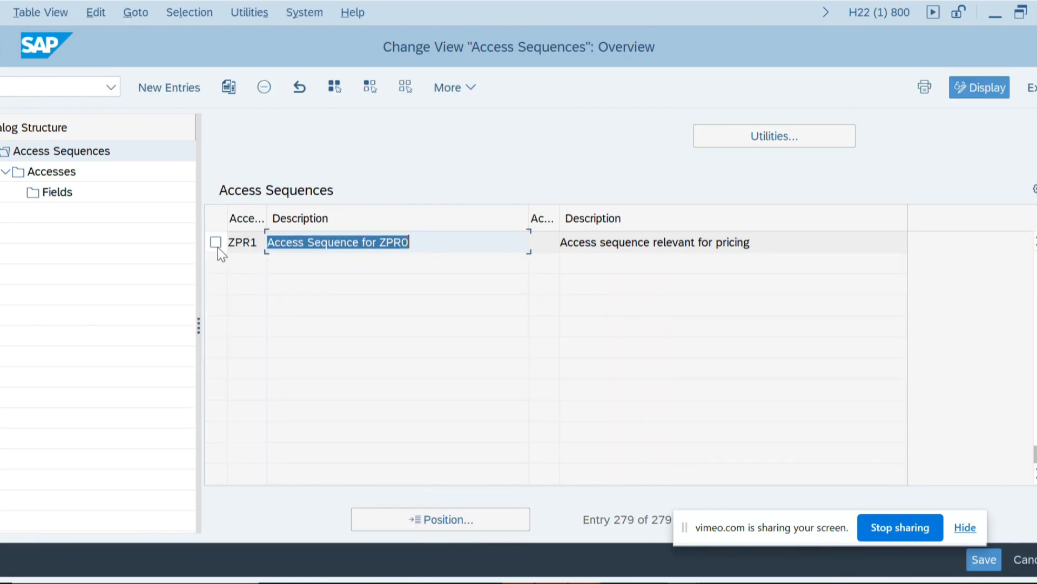
left_click(216, 242)
Step: Show the accesses of ZPR1 and select access 5 using table 993
double_click(51, 171)
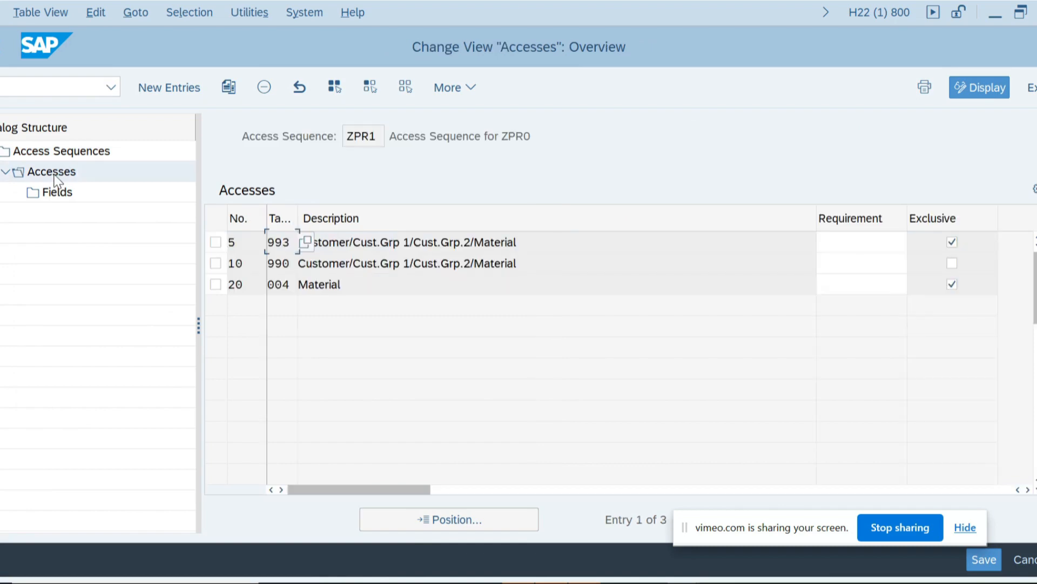
left_click(555, 264)
left_click(215, 242)
Step: Show the fields of access 5 and review the possible access types for Customer Group 1
double_click(57, 192)
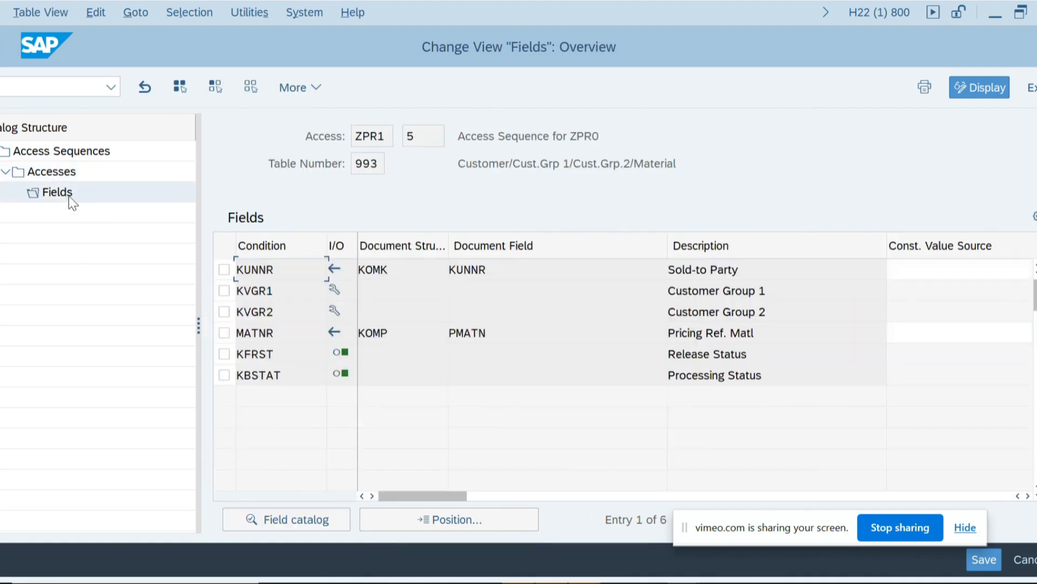
left_click_drag(422, 496, 692, 495)
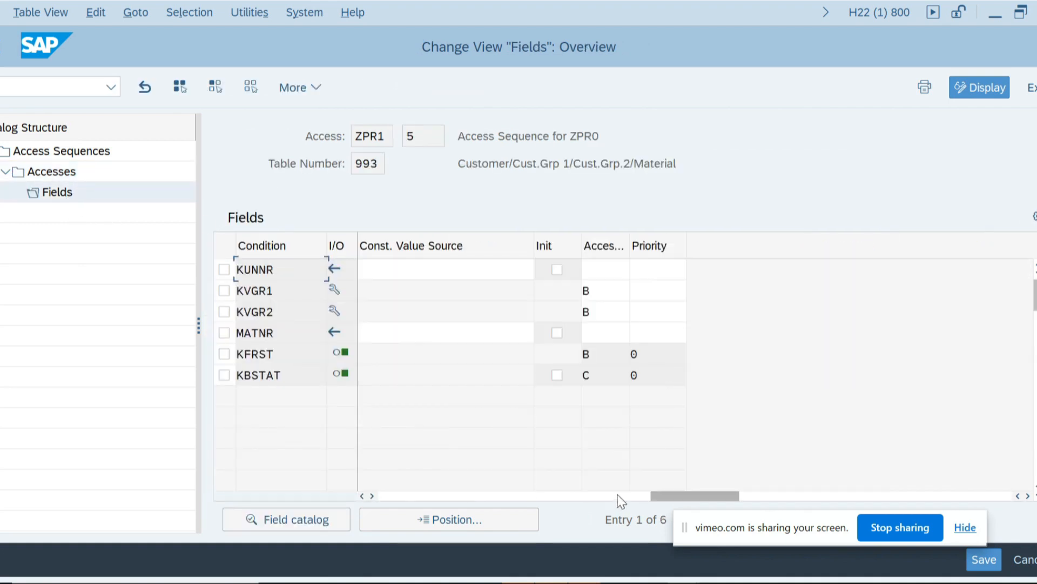
left_click(604, 292)
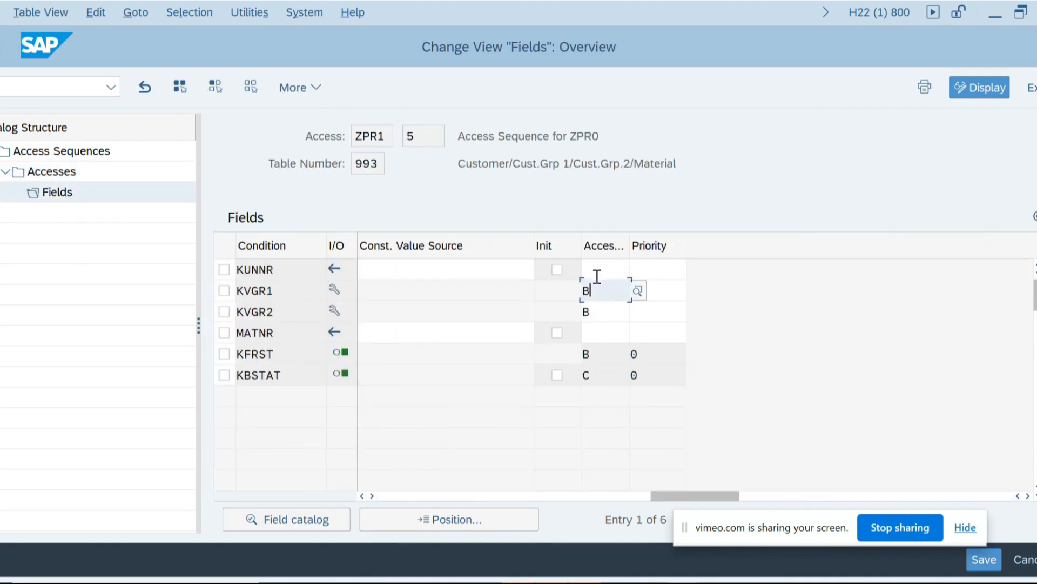
left_click(640, 291)
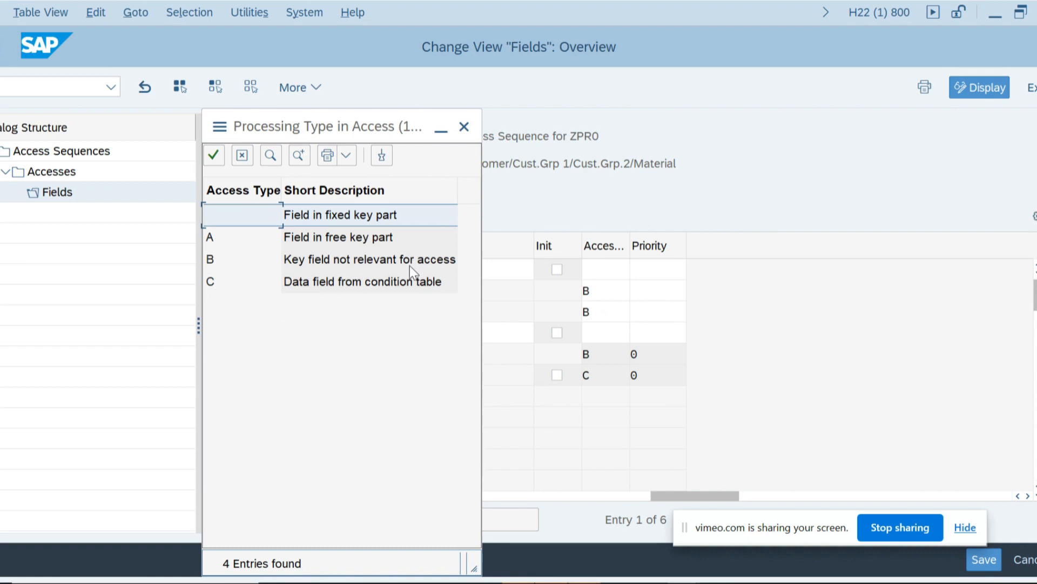
left_click(462, 124)
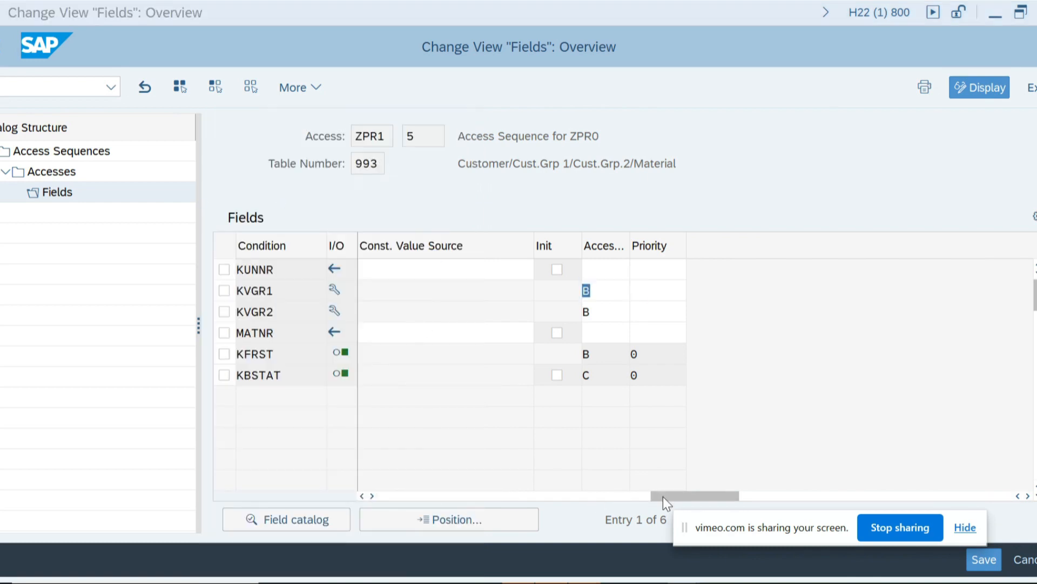
Step: Leave the access sequence and start transaction VK11 for condition records
left_click(389, 495)
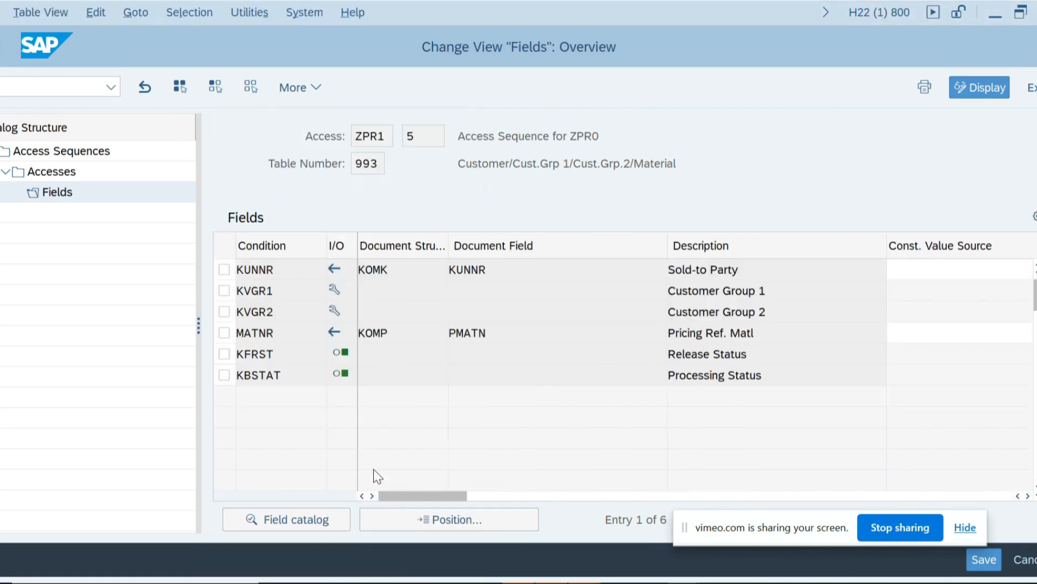
left_click(64, 87)
type("vk11")
Step: Start ZPR0 record creation with the Customer/Cust.Grp/Material key combination
key("Return")
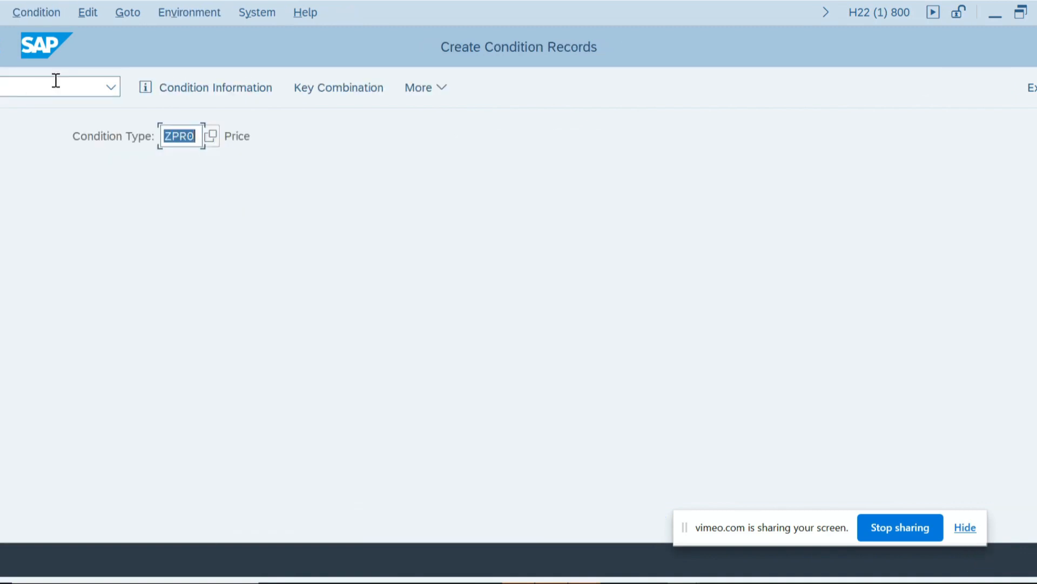
key("Return")
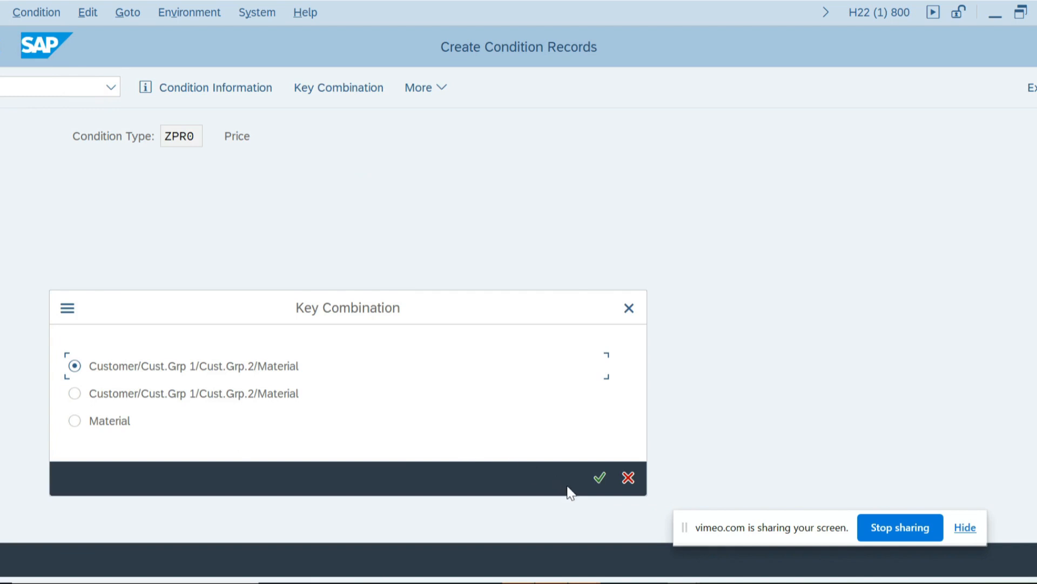
left_click(598, 477)
Step: Enter a record row for material 4 at 35 GBP per 1 KG and validate it
left_click(25, 268)
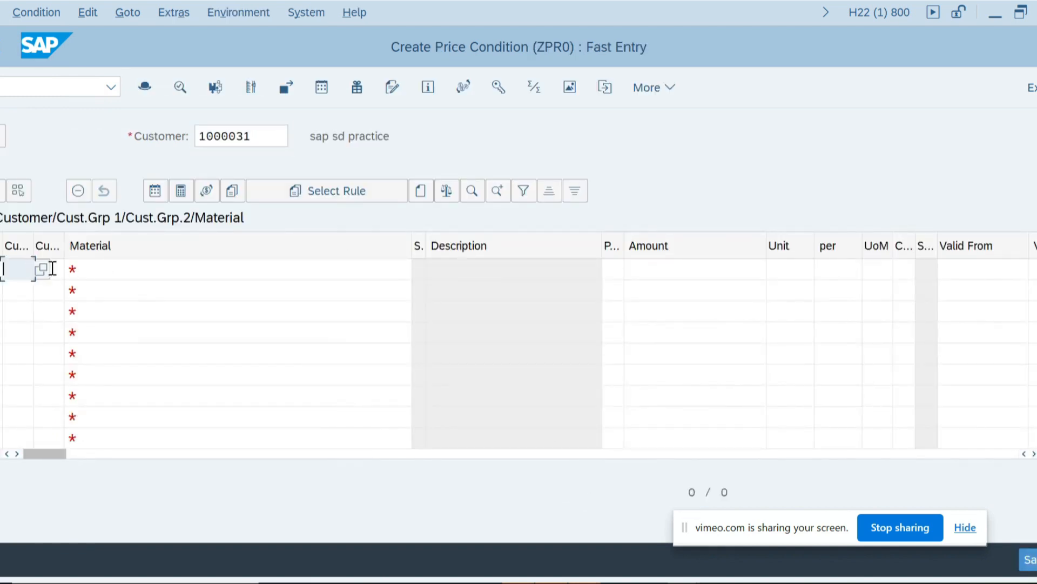
left_click(142, 273)
type("4")
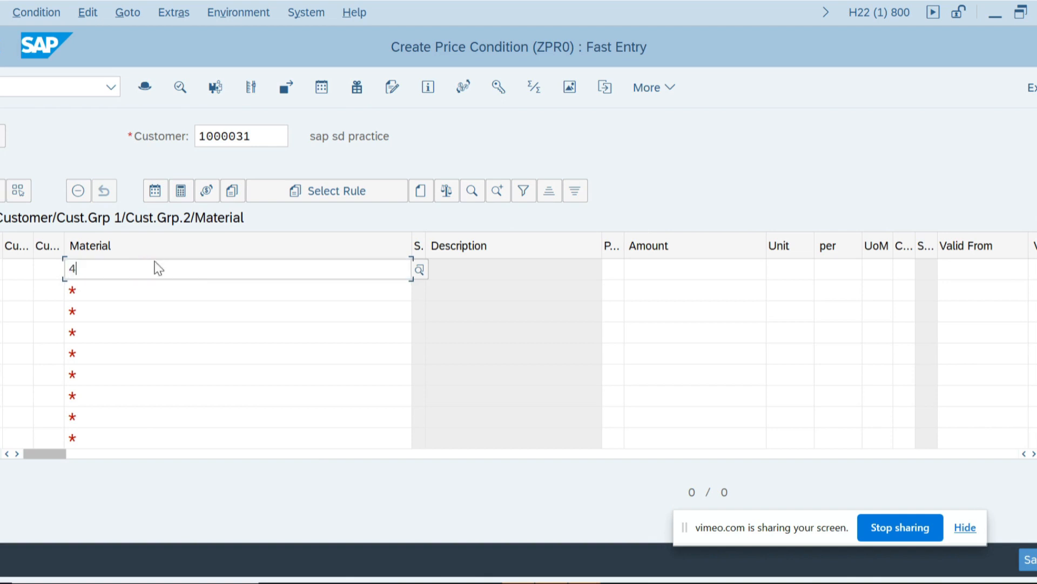
left_click(659, 272)
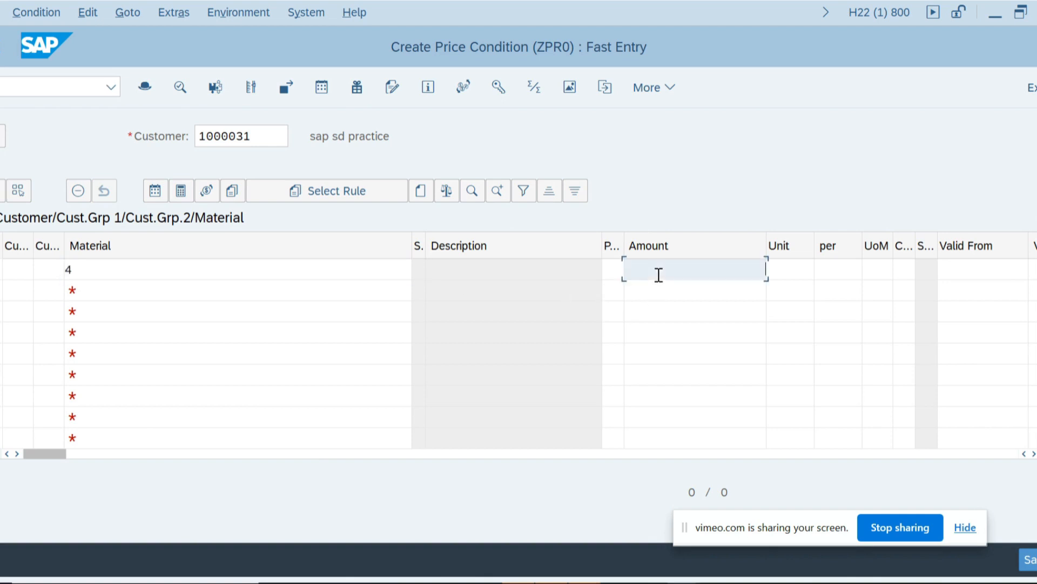
type("35")
key("Return")
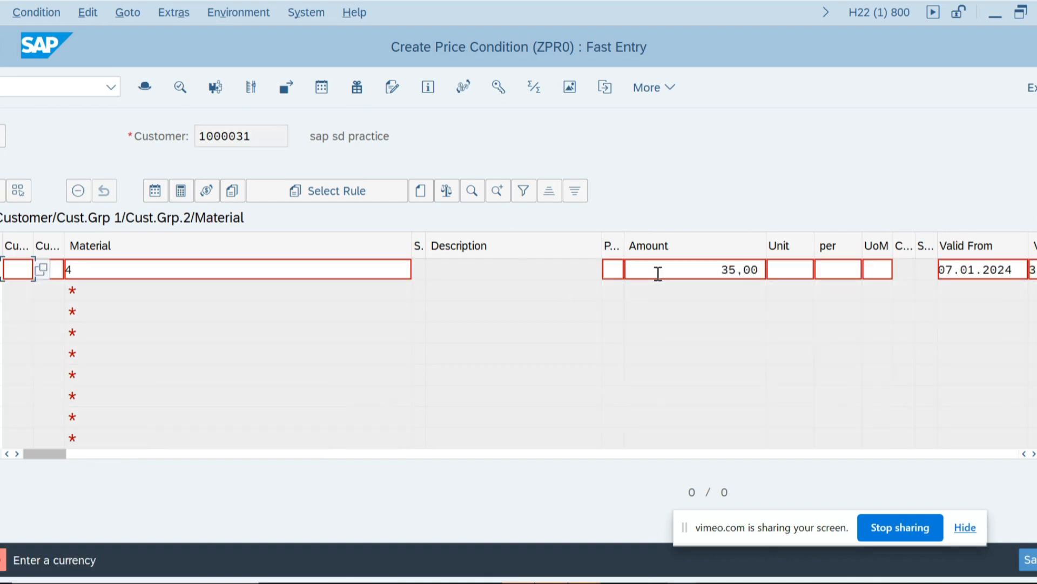
left_click(791, 269)
left_click(785, 294)
left_click(843, 269)
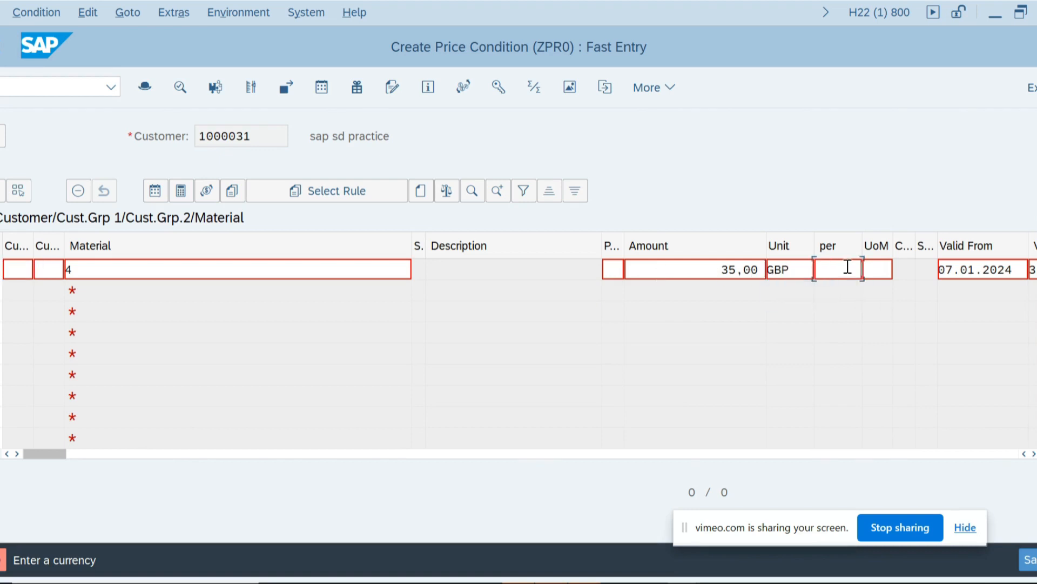
type("1")
left_click(877, 269)
type("KG")
key("Return")
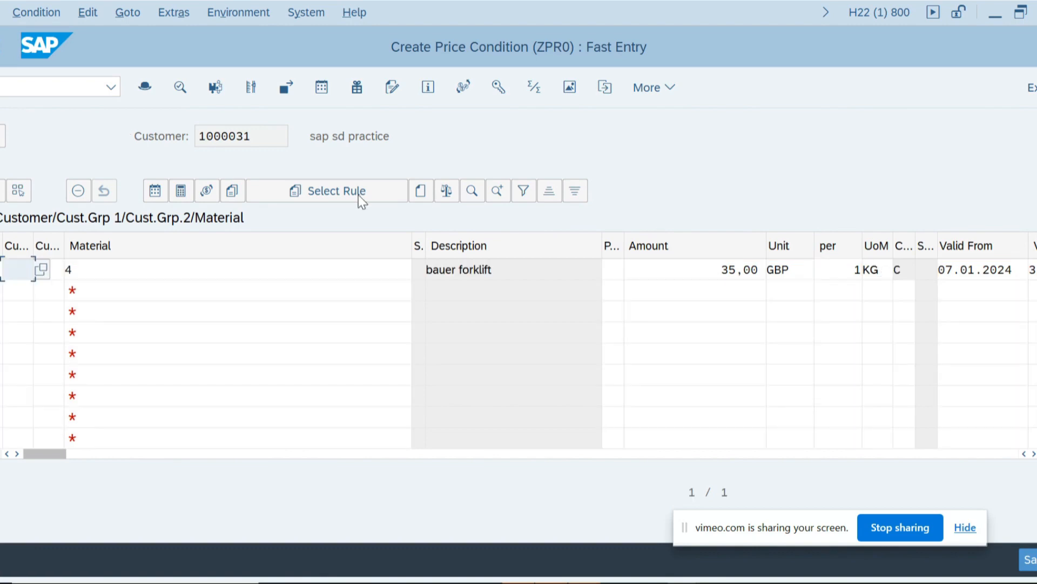
Step: Save the new ZPR0 condition record
left_click_drag(770, 527, 785, 362)
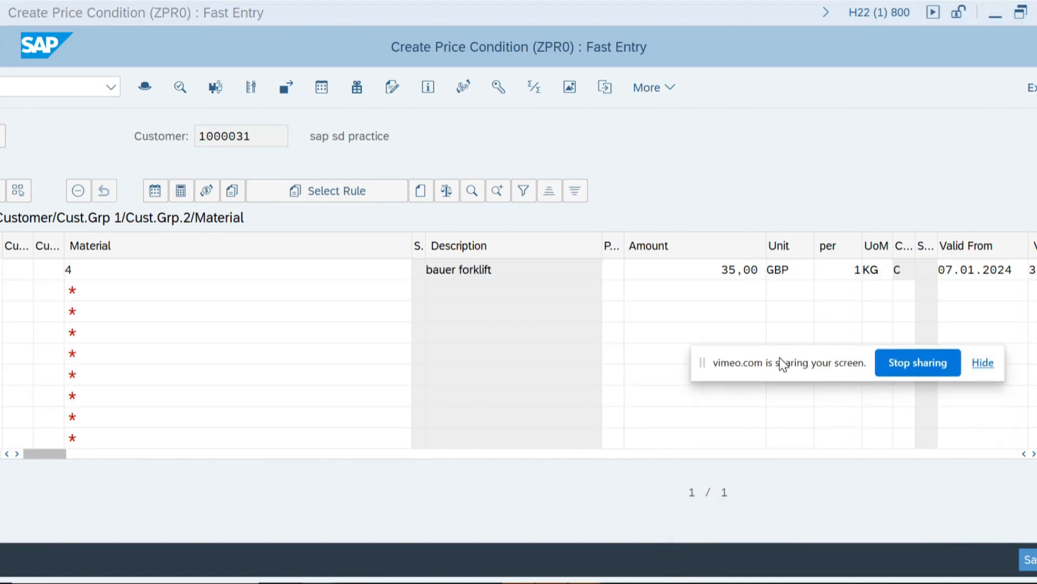
left_click(1030, 560)
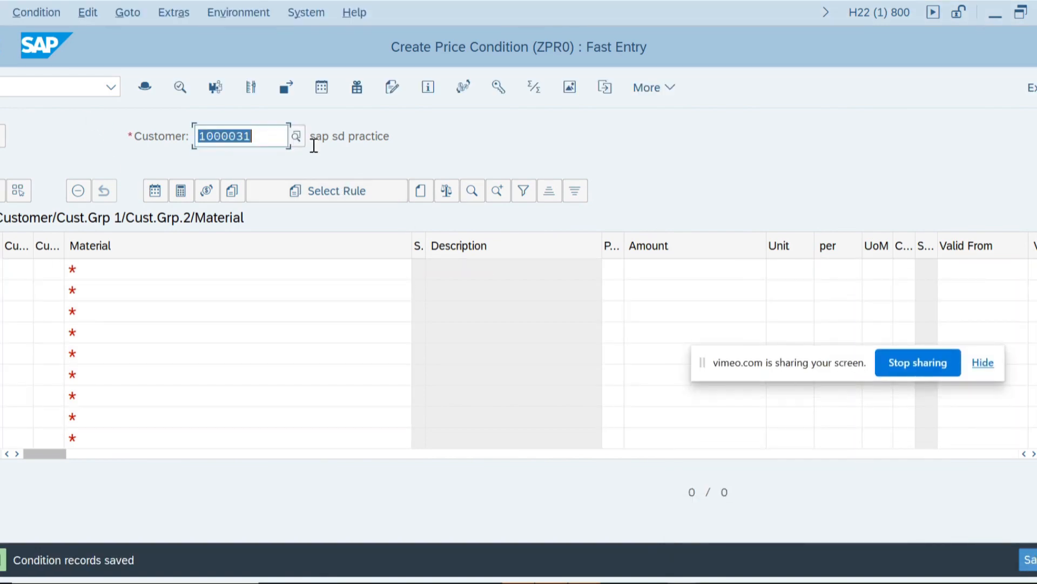
Step: Create a standard order in VA01 with sold-to party 1000031 and reference 234241
left_click(67, 89)
type("va01")
key("Return")
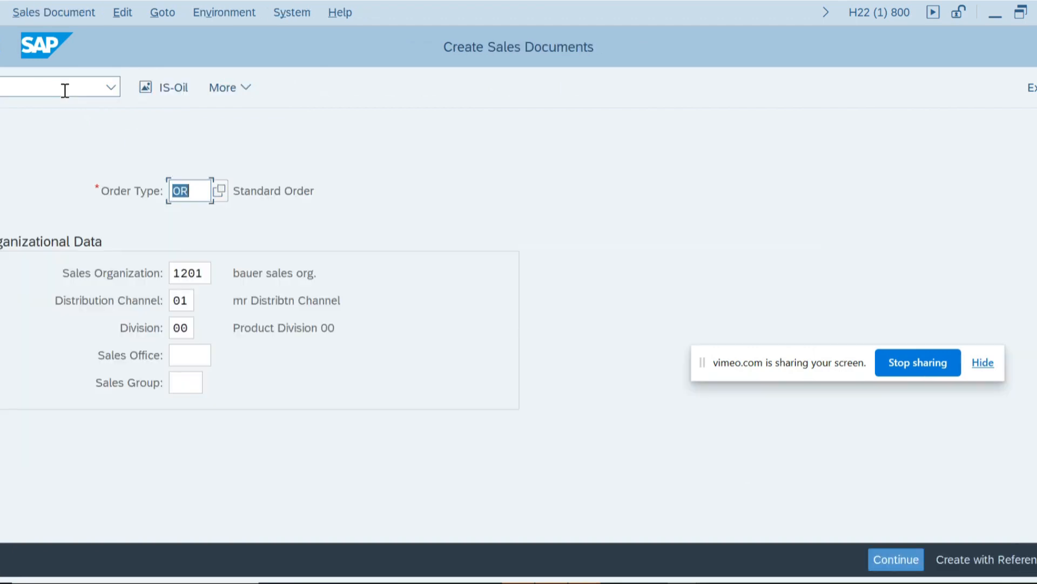
key("Return")
left_click(172, 163)
left_click(156, 188)
left_click(156, 216)
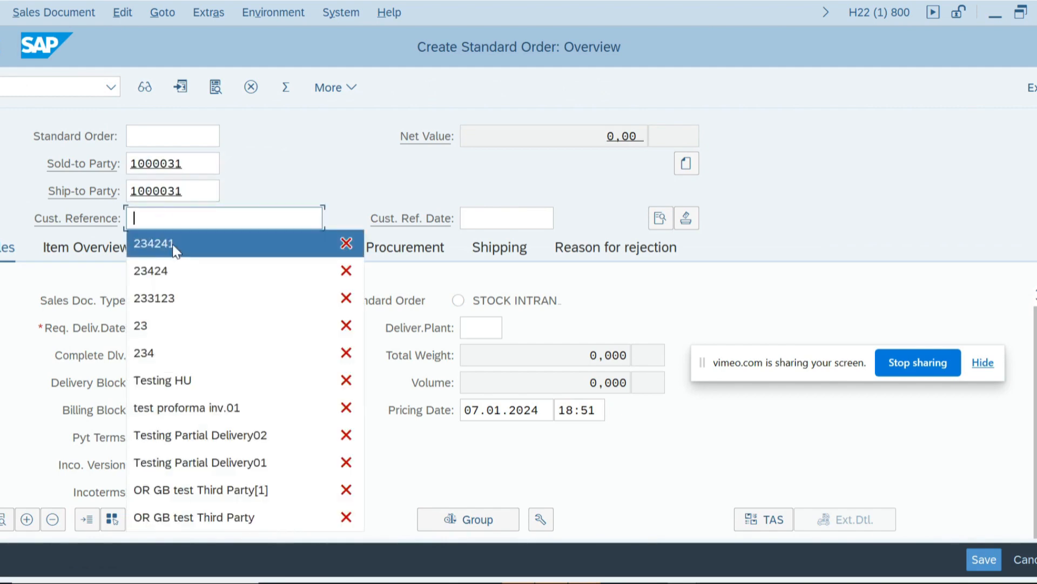
left_click(172, 244)
scroll(172, 365, "down", 3)
Step: Add an item for material 4 with order quantity 10 KG
left_click(147, 476)
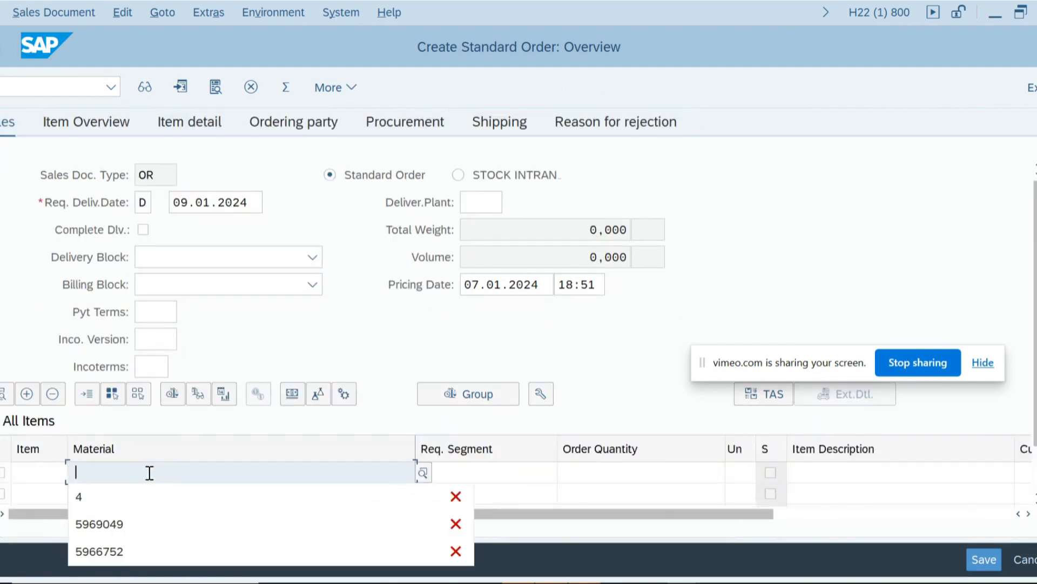
type("4")
left_click(677, 473)
type("10")
key("Return")
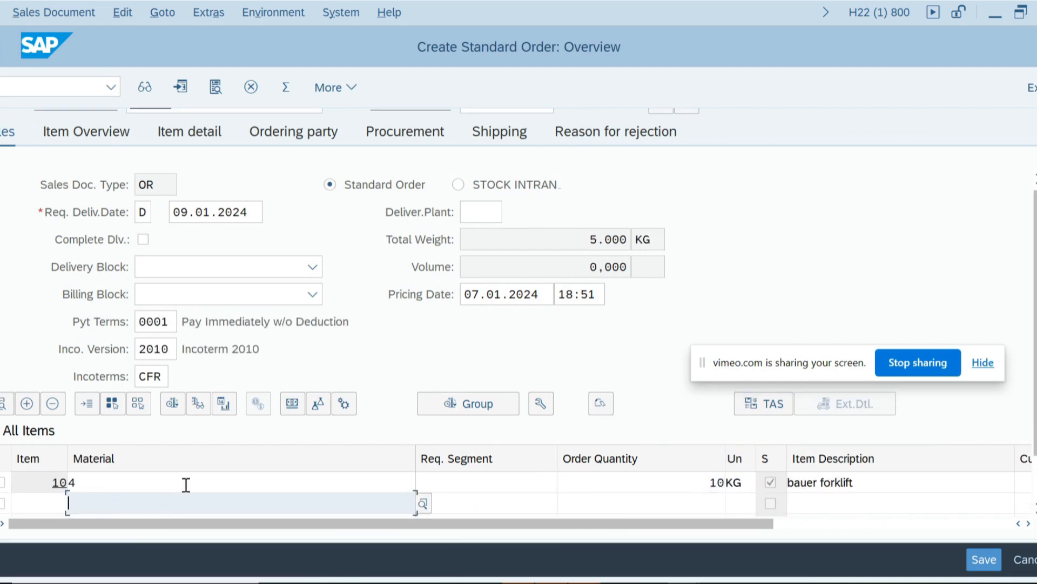
Step: View item 10's conditions showing ZPR0 at 35,00 GBP per KG
double_click(188, 479)
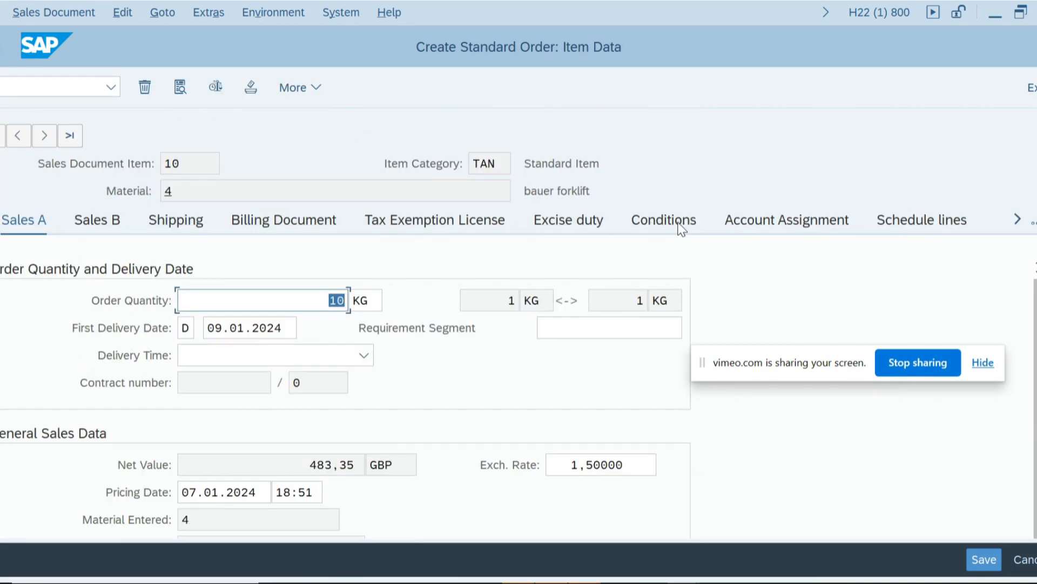
left_click(681, 230)
left_click(357, 434)
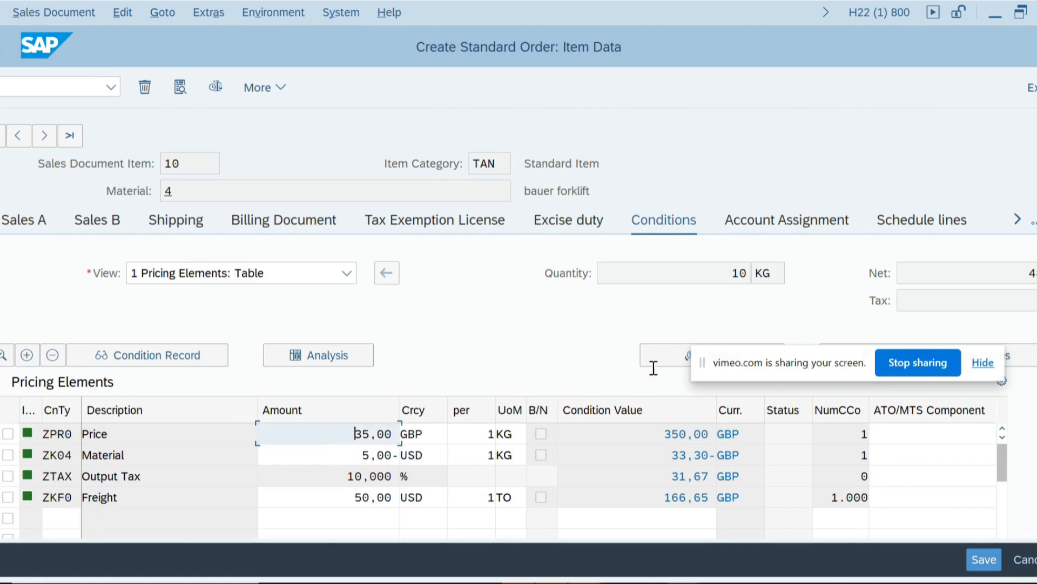
scroll(519, 405, "down", 1)
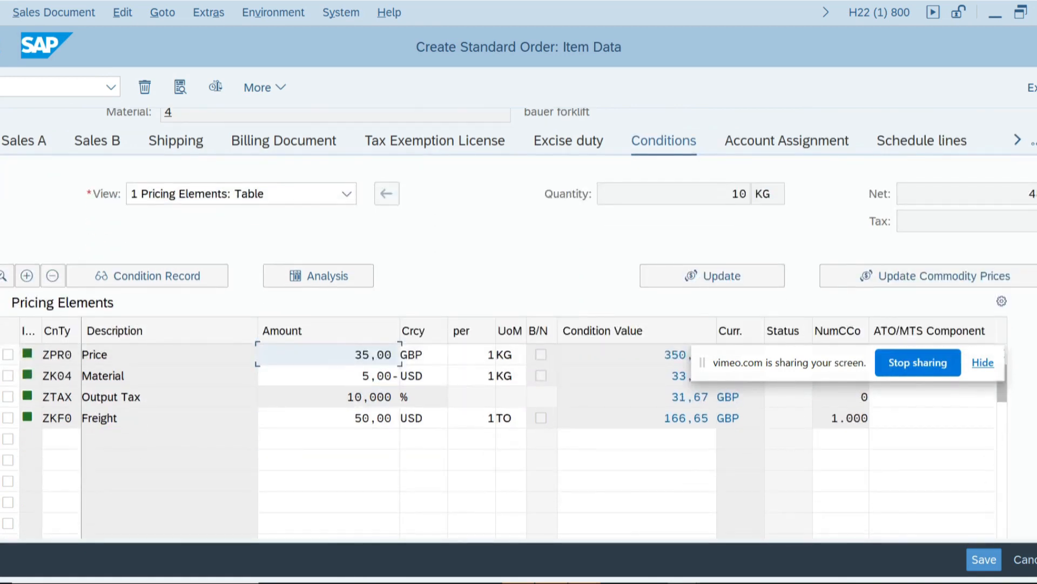